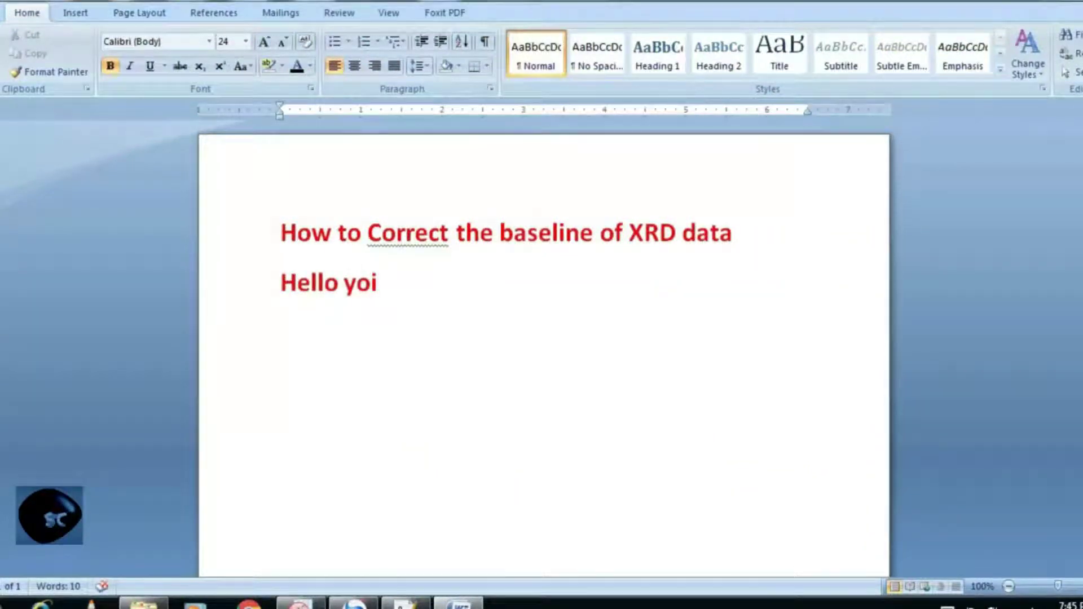
Finish the greeting line and set its font colour to black.
{"action": "type", "text": "ou tube..."}
{"action": "triple_click", "coordinate": [751, 295]}
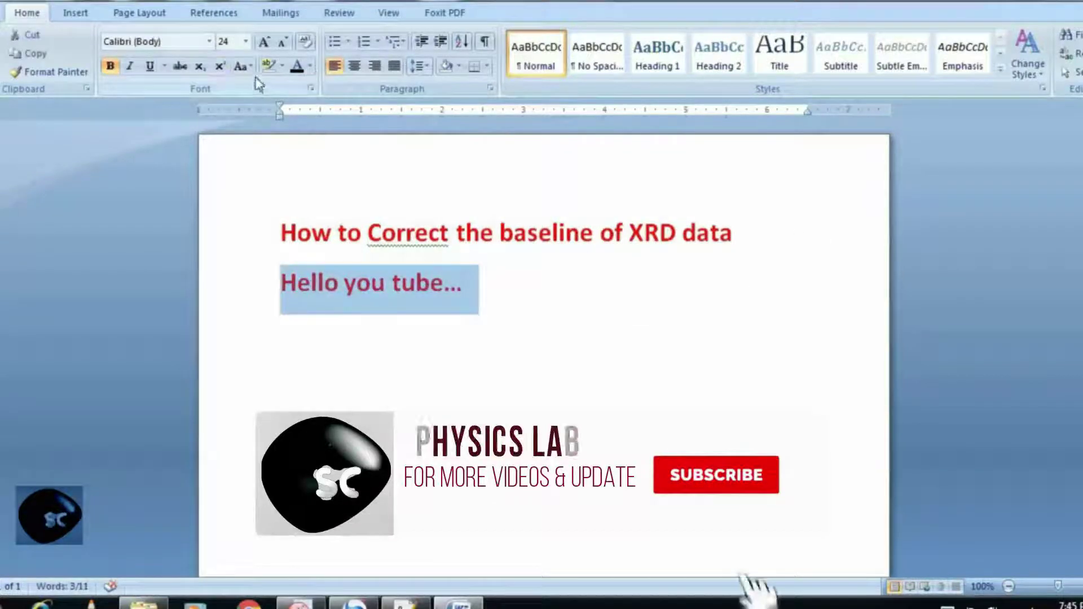
{"action": "left_click", "coordinate": [311, 66]}
{"action": "left_click", "coordinate": [314, 110]}
Add the line 'Today I will show you how to correct the baseline of XRD data'.
{"action": "left_click", "coordinate": [461, 288]}
{"action": "key", "text": "Return"}
{"action": "type", "text": "Today"}
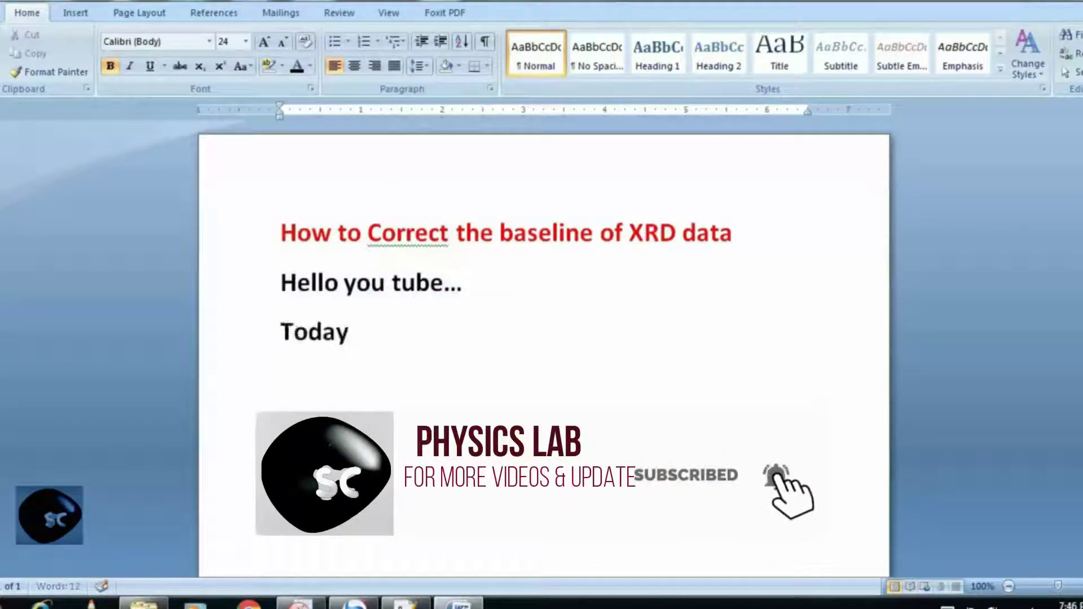
{"action": "type", "text": " I will show you hoe the"}
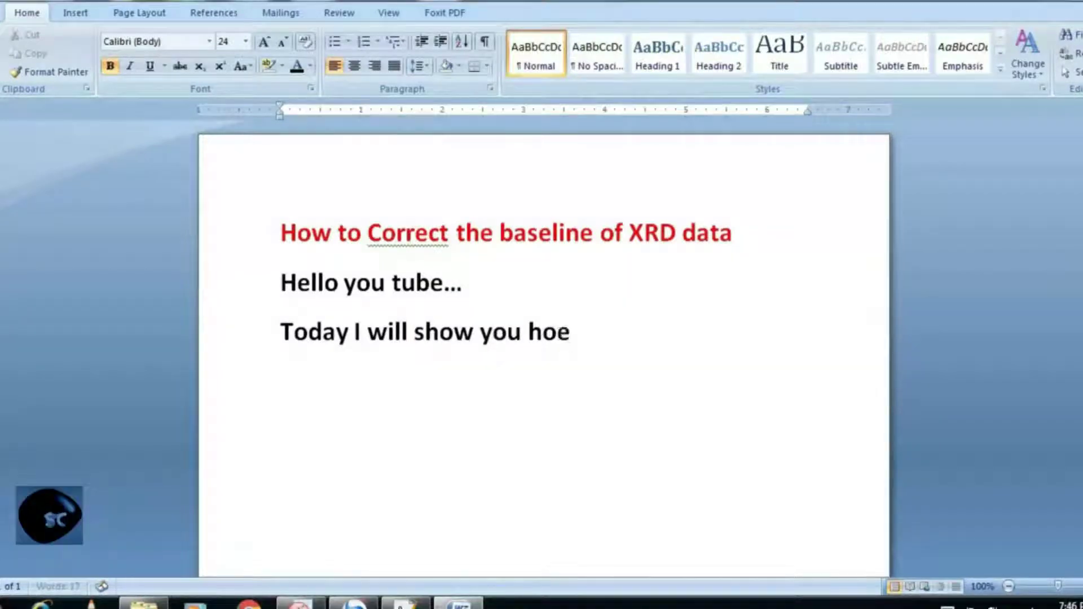
{"action": "key", "text": "BackSpace"}
{"action": "key", "text": "BackSpace"}
{"action": "key", "text": "BackSpace"}
{"action": "key", "text": "BackSpace"}
{"action": "key", "text": "BackSpace"}
{"action": "type", "text": "w to correct the baseline of "}
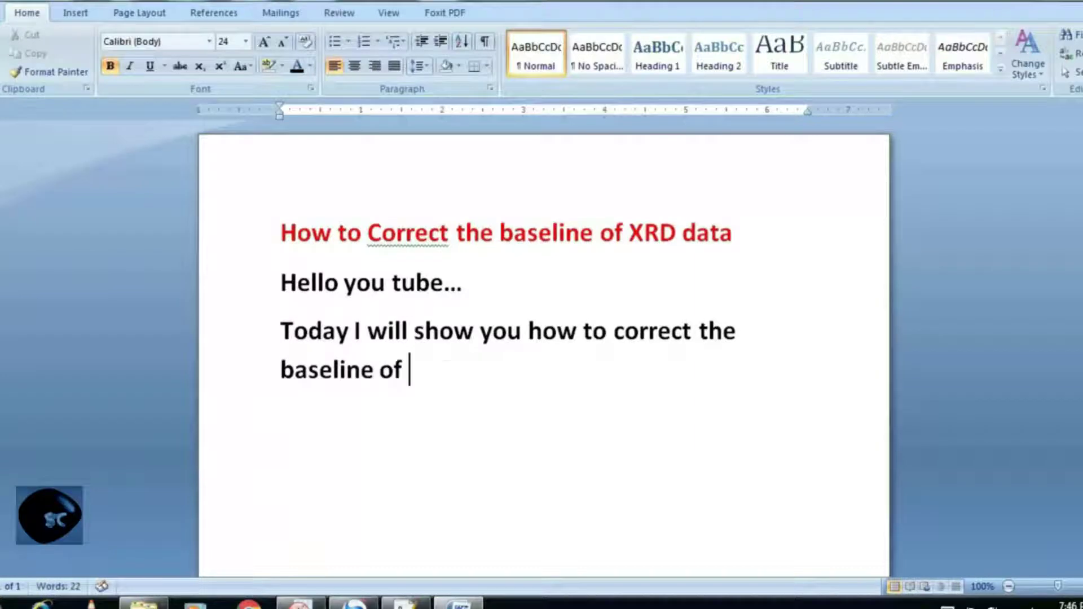
{"action": "type", "text": "XRD data"}
{"action": "key", "text": "Return"}
Add 'Remember it is the first and foremost step before doing any calculation. Lets follow the steps.'.
{"action": "type", "text": "remem"}
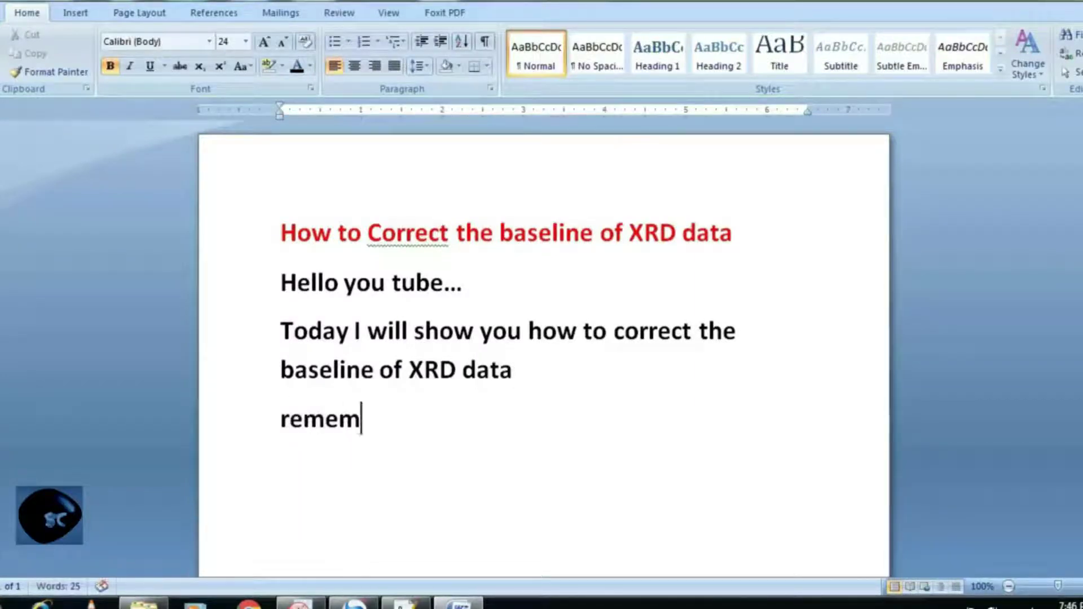
{"action": "type", "text": "ver "}
{"action": "type", "text": "i"}
{"action": "type", "text": "t is the fir"}
{"action": "type", "text": "st and fo"}
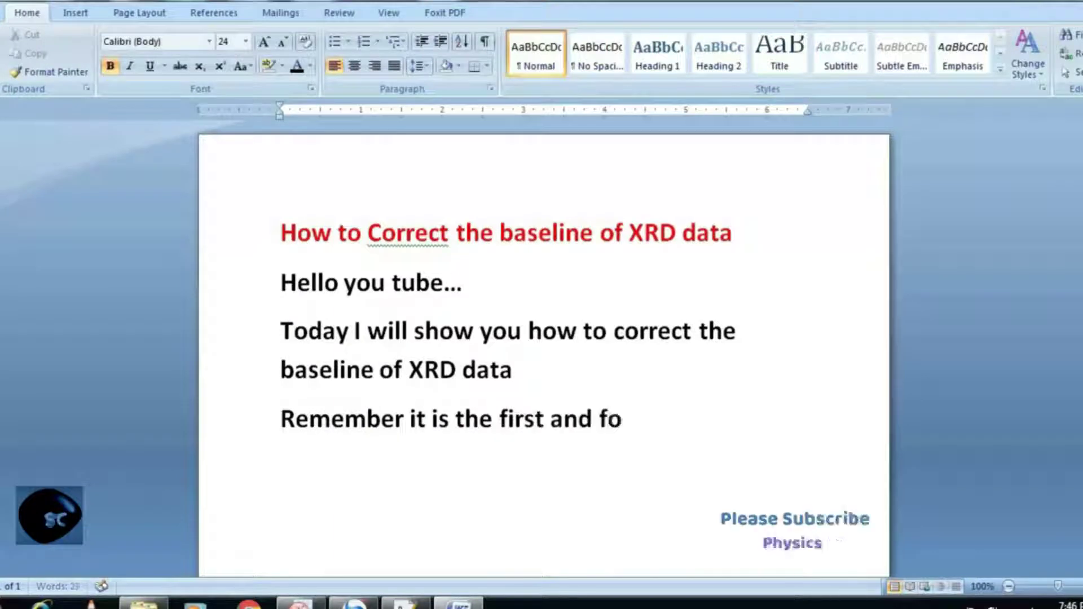
{"action": "type", "text": "remost step "}
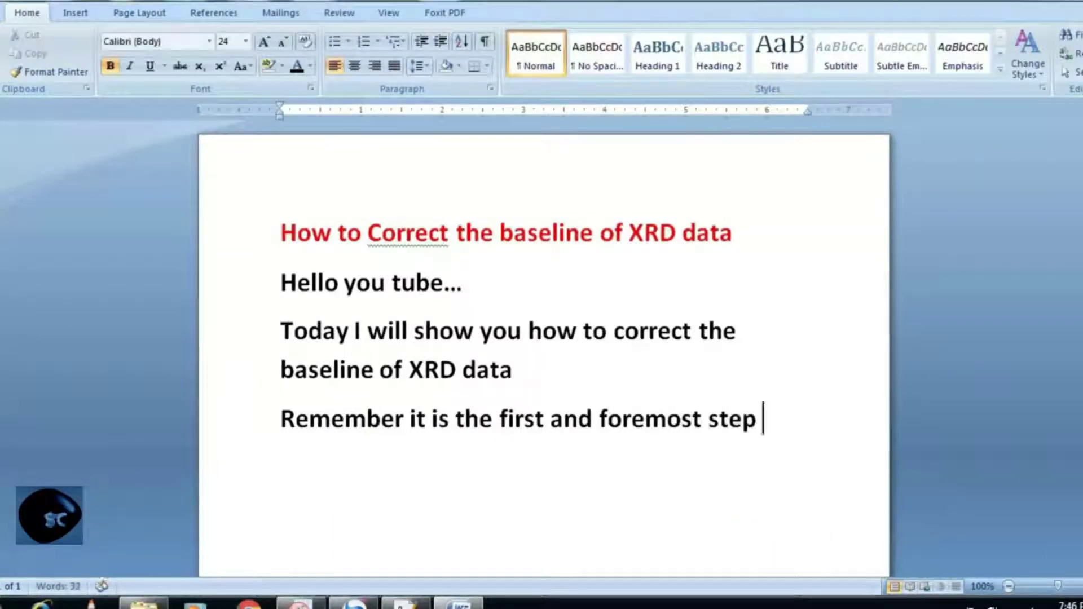
{"action": "type", "text": "befor doing any cal"}
{"action": "left_click", "coordinate": [342, 457]}
{"action": "type", "text": "e"}
{"action": "key", "text": "End"}
{"action": "type", "text": "culation"}
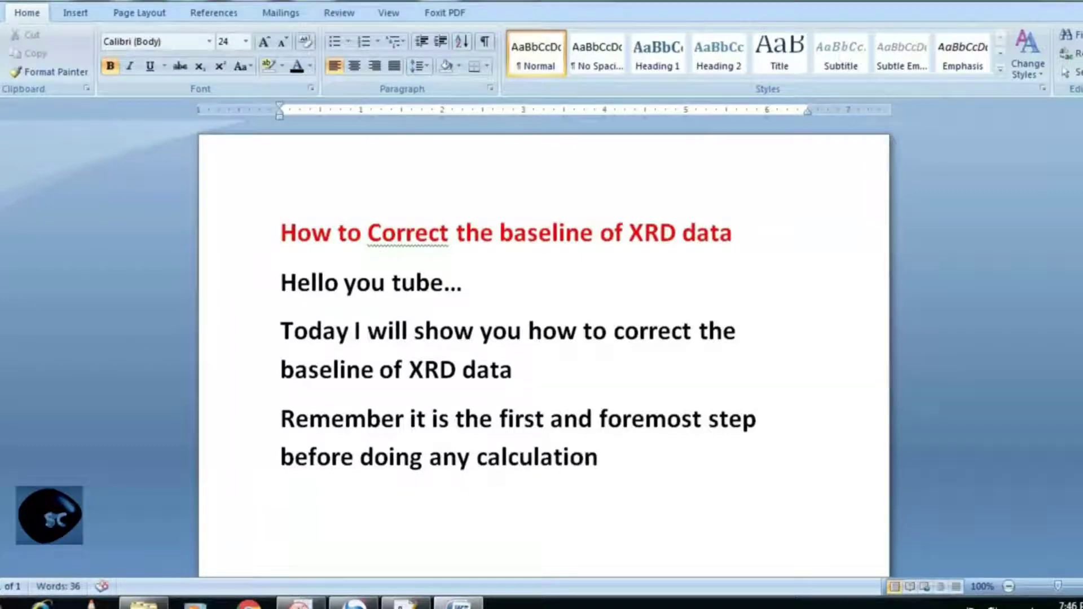
{"action": "type", "text": ". Lets follw th"}
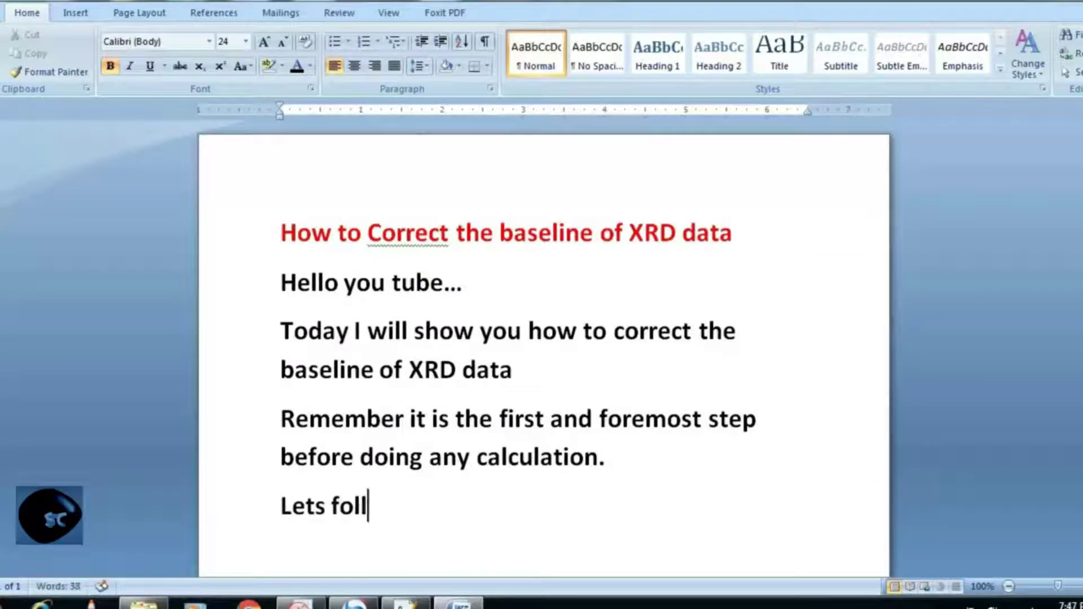
{"action": "left_click", "coordinate": [372, 505]}
{"action": "type", "text": "ow the"}
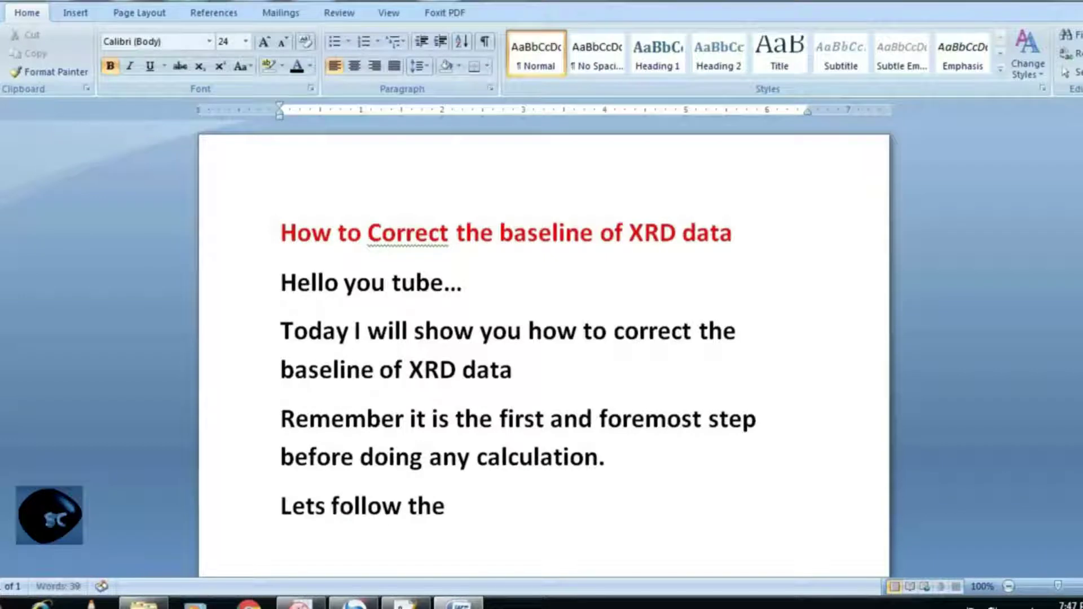
{"action": "type", "text": " steps"}
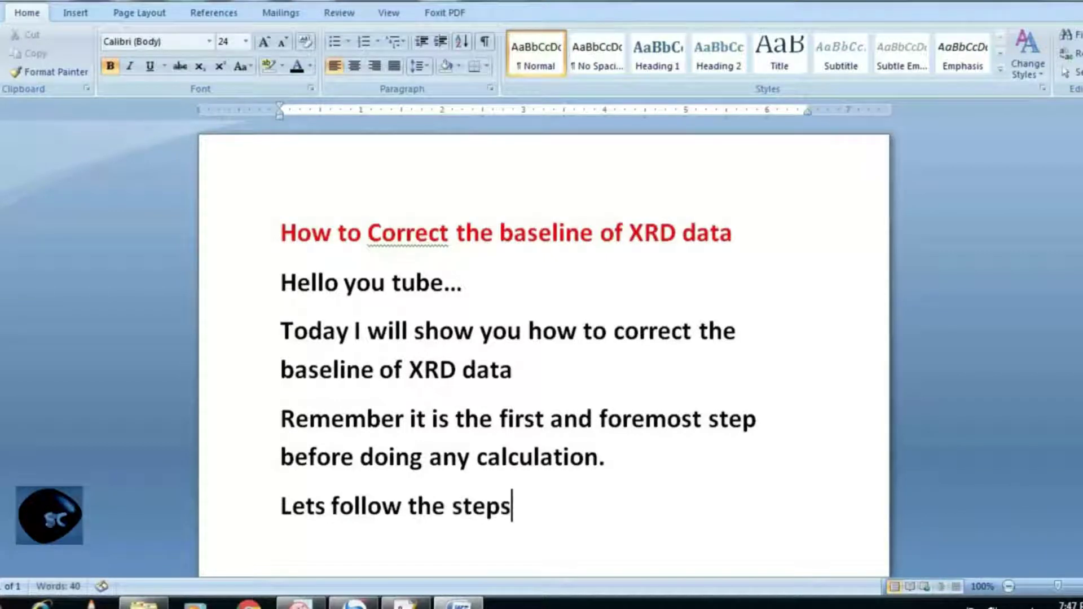
{"action": "type", "text": "."}
In OriginPro, delete the unwanted MBook1 matrix window.
{"action": "left_click", "coordinate": [301, 603]}
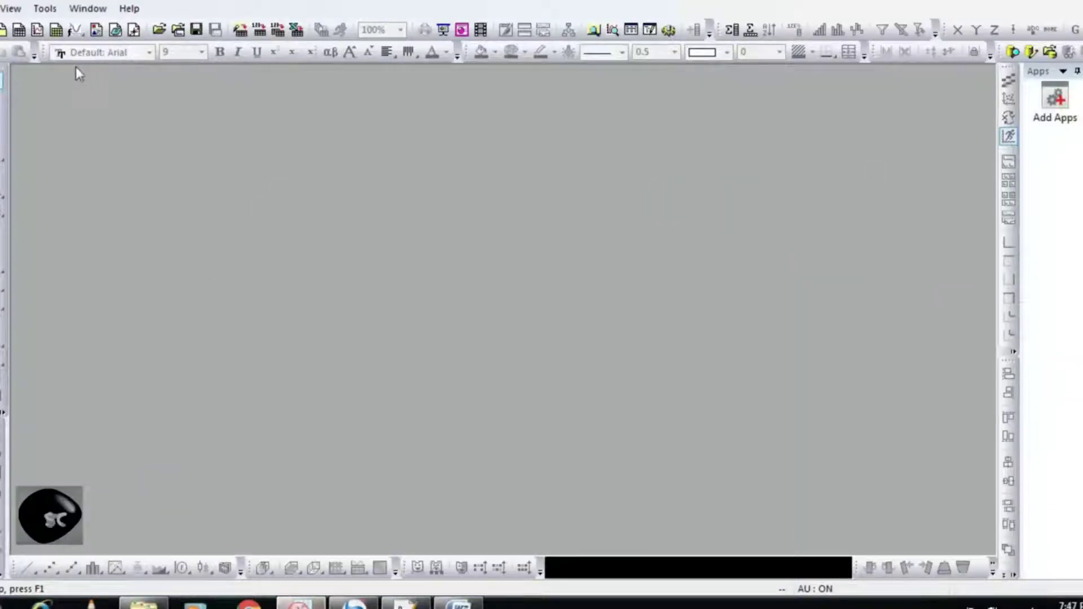
{"action": "left_click", "coordinate": [55, 32]}
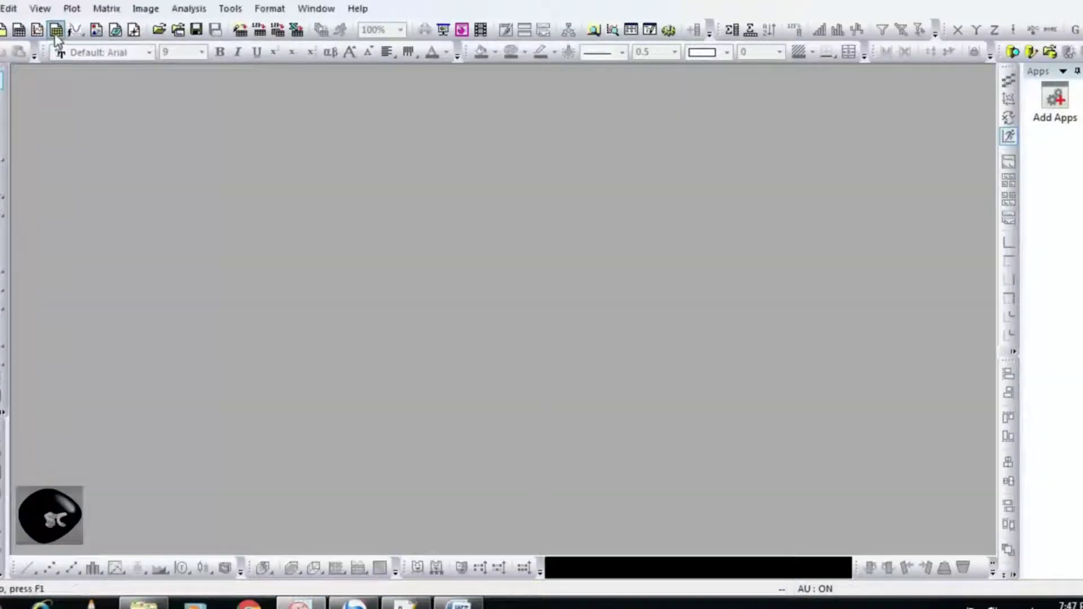
{"action": "left_click", "coordinate": [518, 274]}
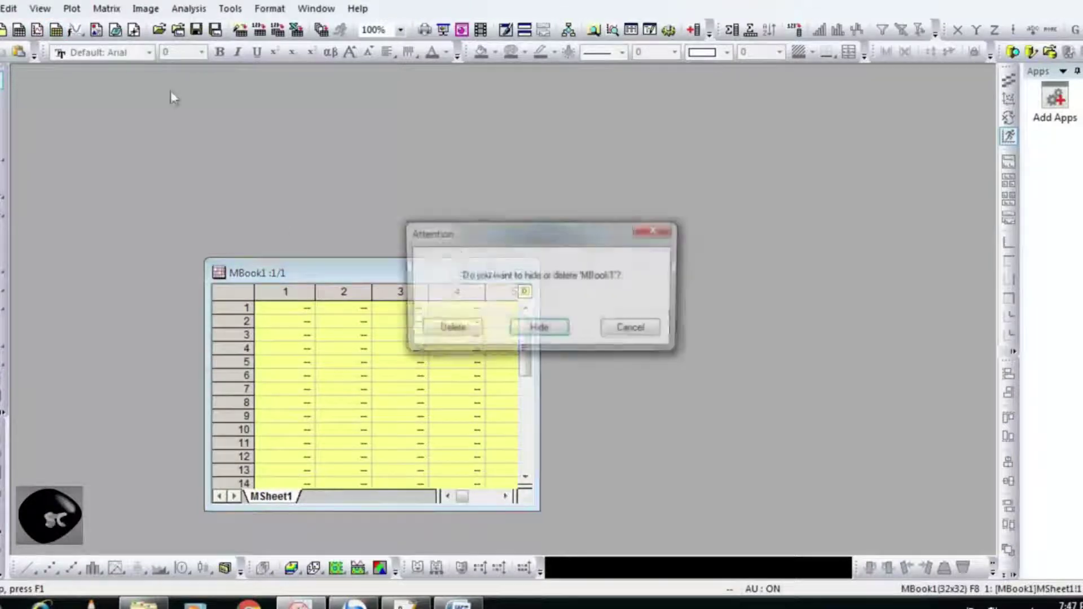
{"action": "left_click", "coordinate": [477, 333]}
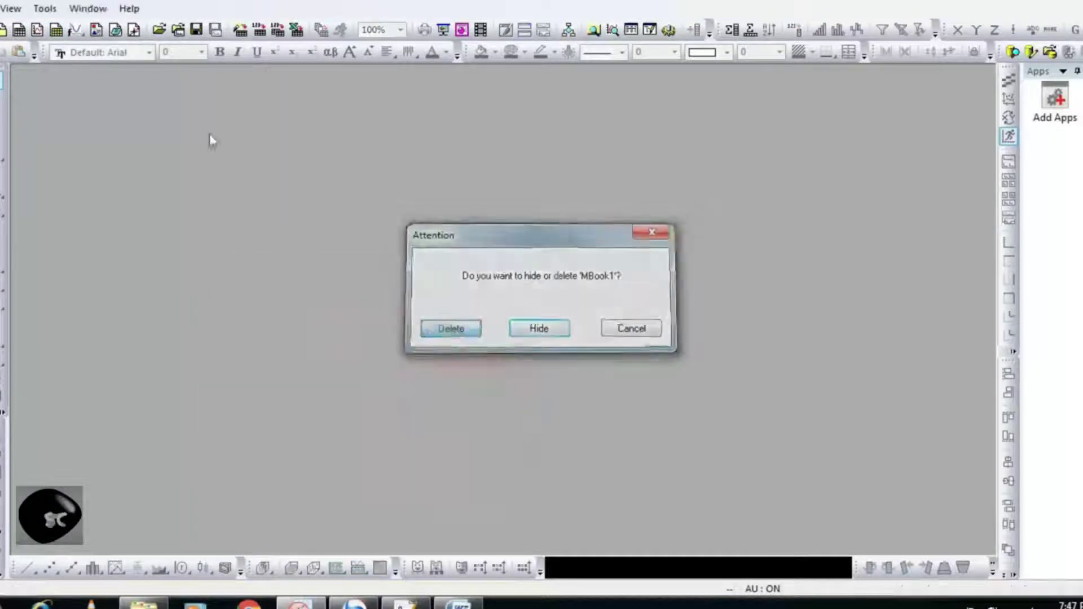
Paste the Angle/Intensity data into a new maximized workbook and delete the extra column C.
{"action": "left_click", "coordinate": [19, 30]}
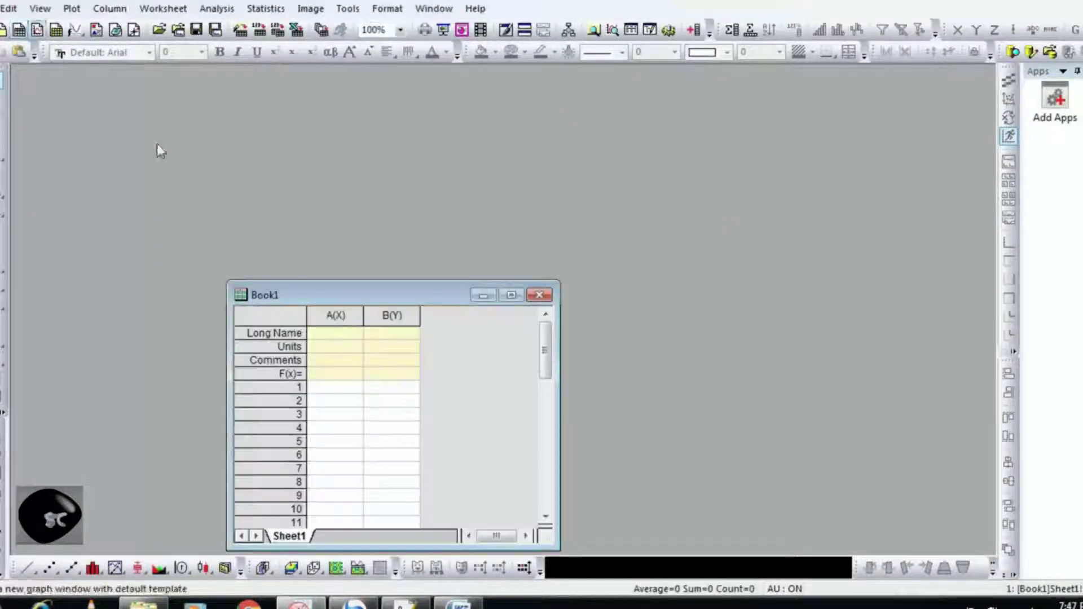
{"action": "left_click", "coordinate": [511, 295]}
{"action": "left_click", "coordinate": [126, 149]}
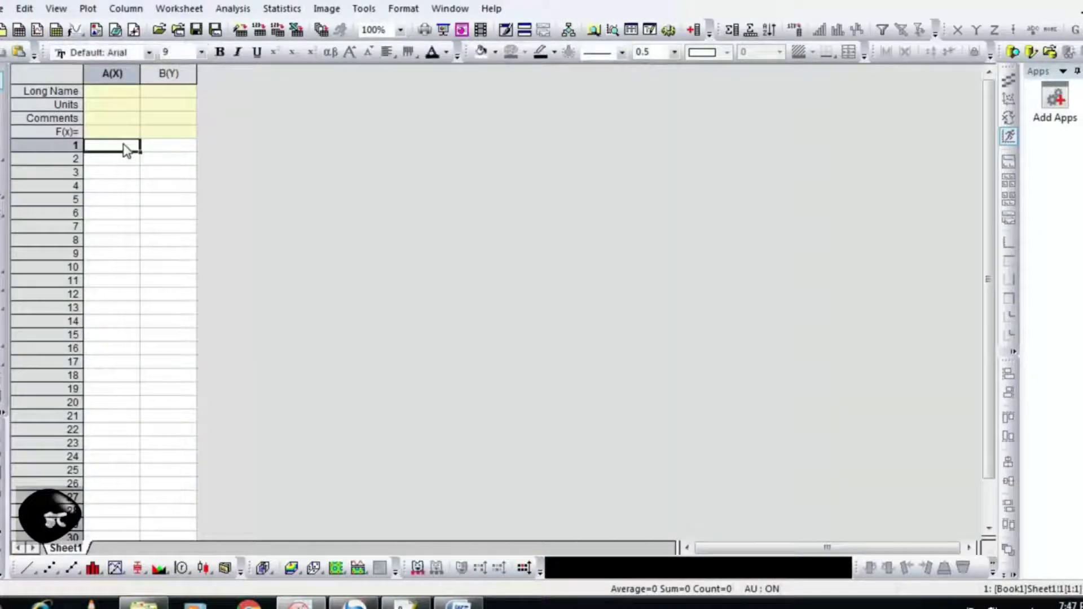
{"action": "key", "text": "ctrl+v"}
{"action": "left_click", "coordinate": [216, 73]}
{"action": "right_click", "coordinate": [217, 74]}
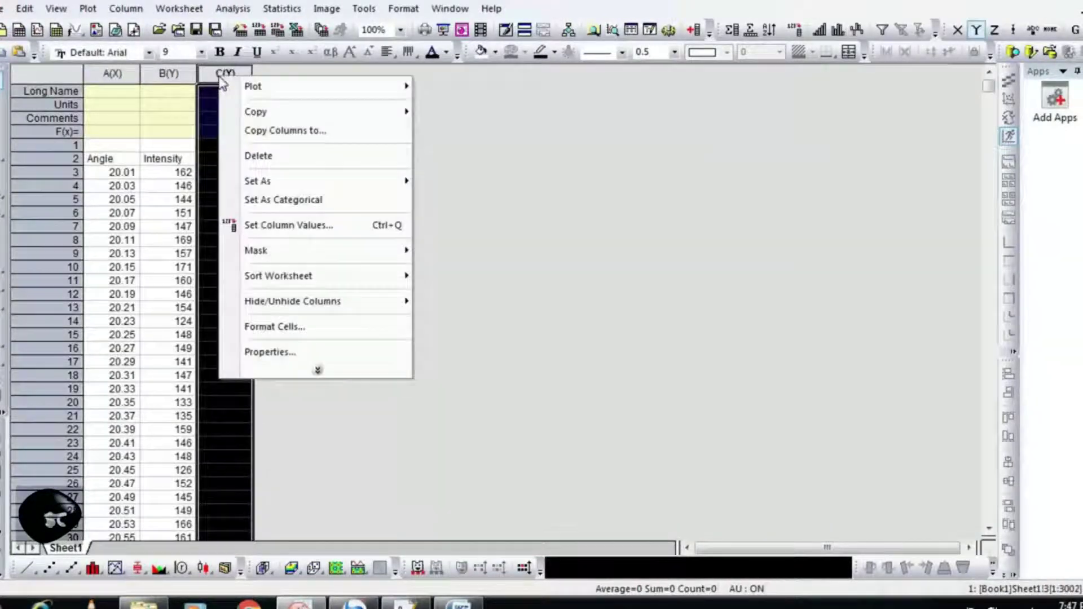
{"action": "left_click", "coordinate": [258, 156]}
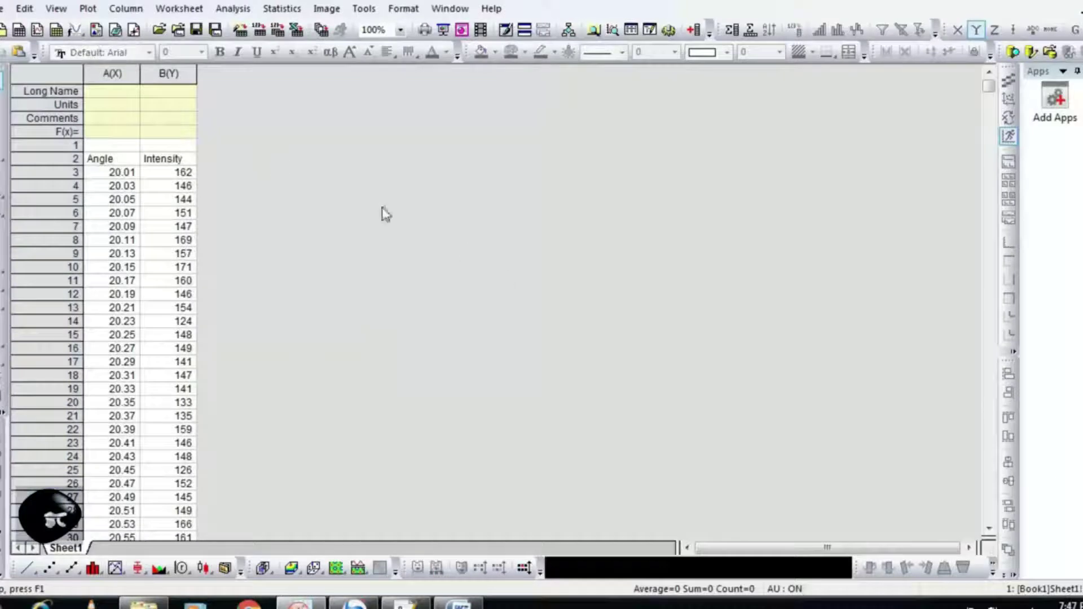
Plot columns A and B as a line graph, then begin a Word note 'You can see that'.
{"action": "left_click_drag", "start_coordinate": [113, 74], "coordinate": [145, 74]}
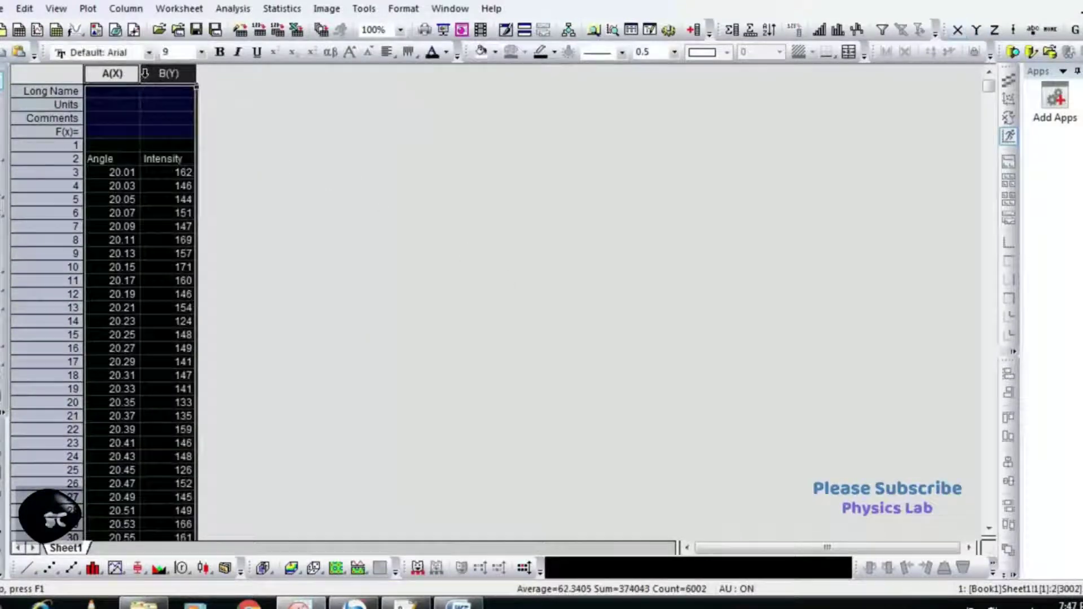
{"action": "left_click", "coordinate": [27, 569]}
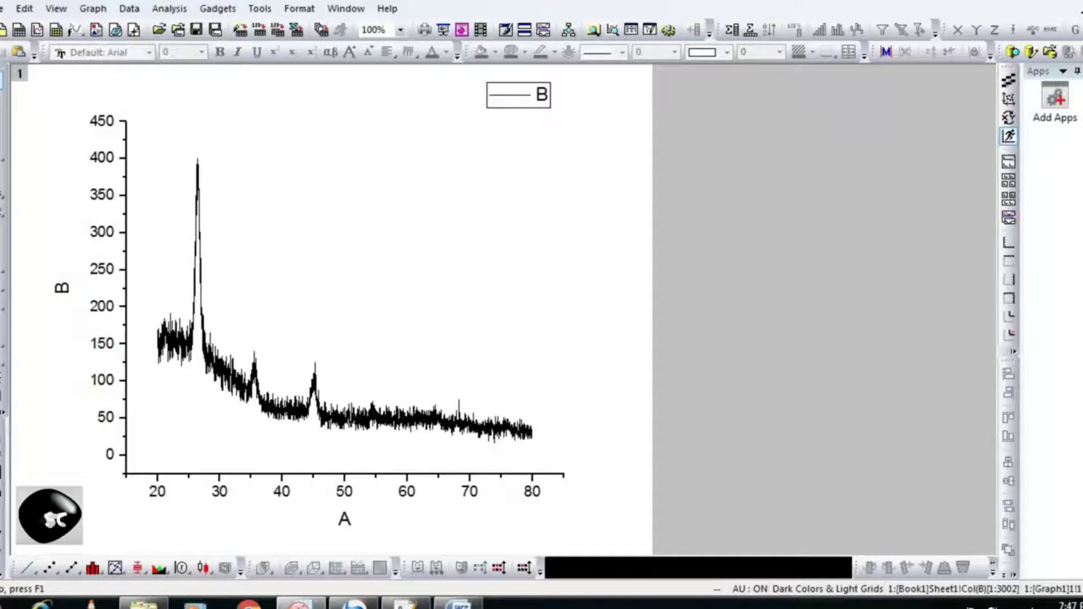
{"action": "left_click", "coordinate": [461, 602]}
{"action": "type", "text": "you can see that re"}
Complete the Word sentence as 'You can see that baseline line is not align'.
{"action": "key", "text": "BackSpace"}
{"action": "key", "text": "BackSpace"}
{"action": "type", "text": "baseline line "}
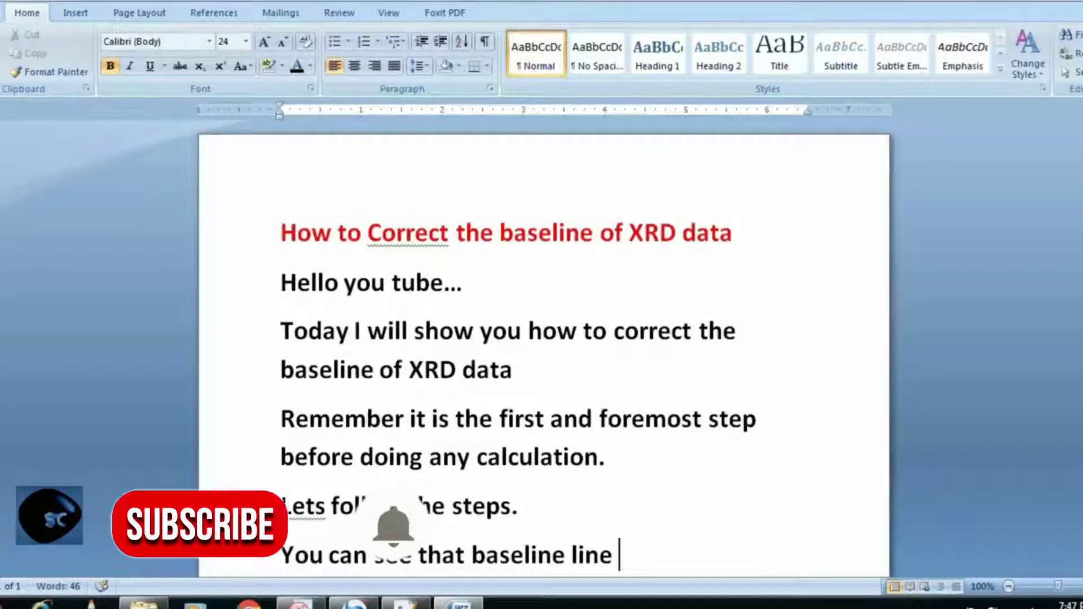
{"action": "type", "text": "is not align"}
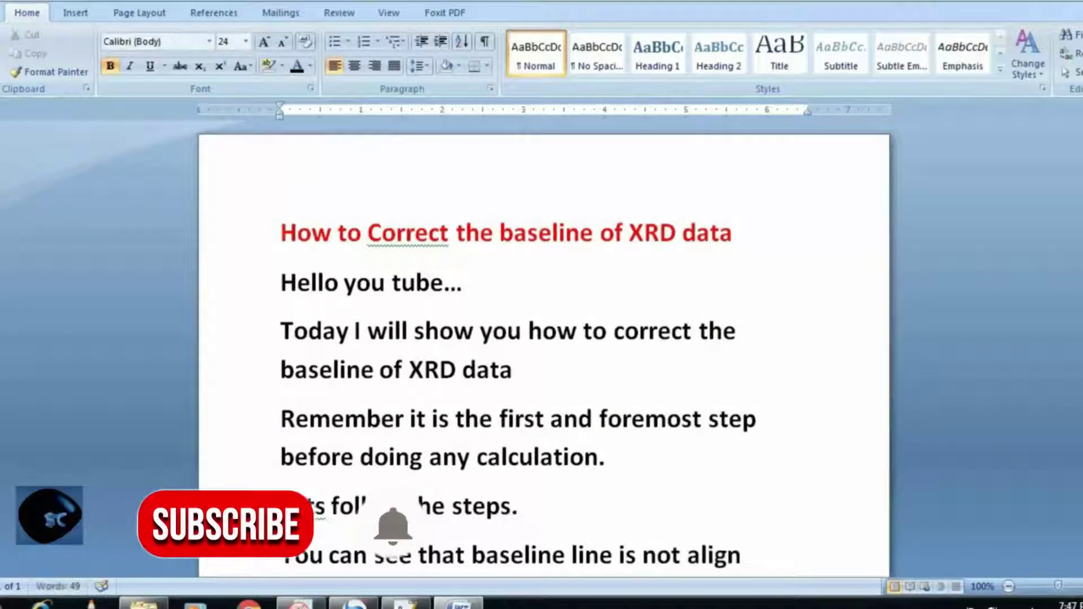
{"action": "scroll", "coordinate": [544, 349], "scroll_direction": "down", "scroll_amount": 1}
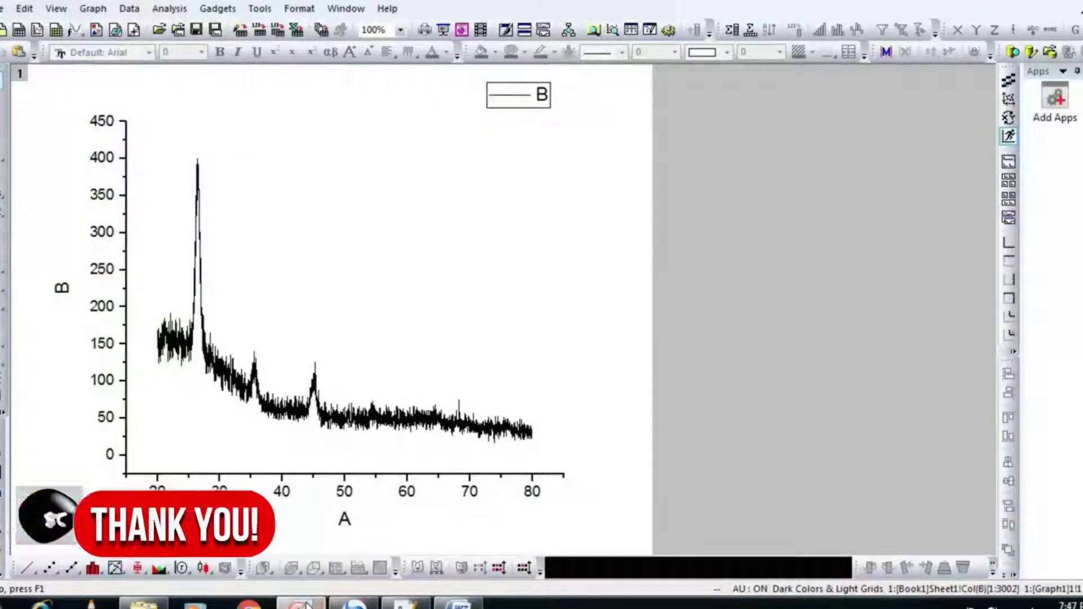
Open Peak Analyzer from Analysis > Peaks and Baseline, choose Create Baseline, and set points to find to 10.
{"action": "left_click", "coordinate": [180, 11]}
{"action": "mouse_move", "coordinate": [346, 125]}
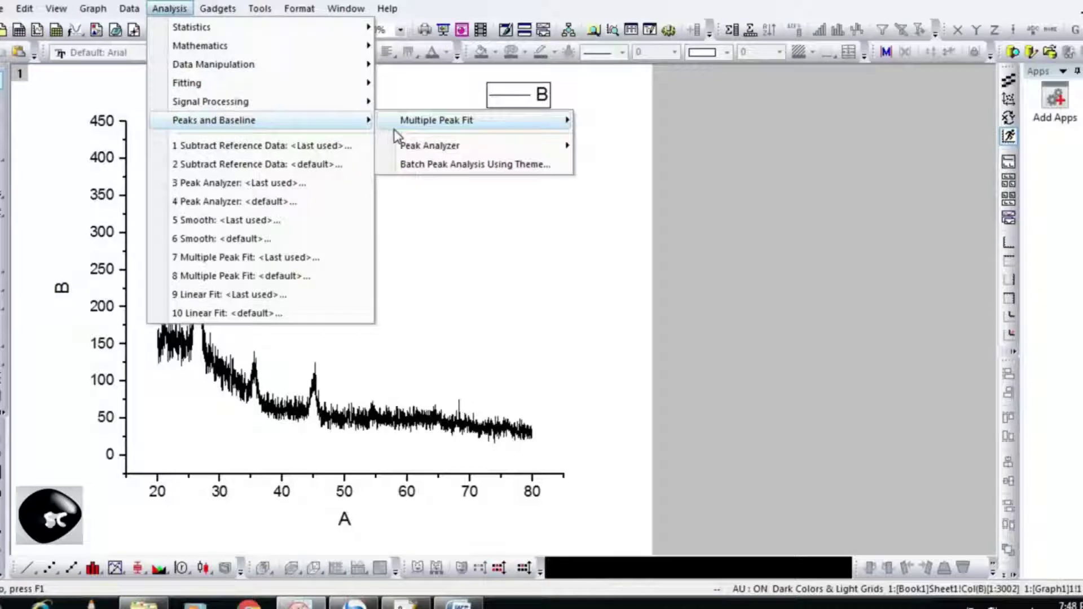
{"action": "mouse_move", "coordinate": [420, 148]}
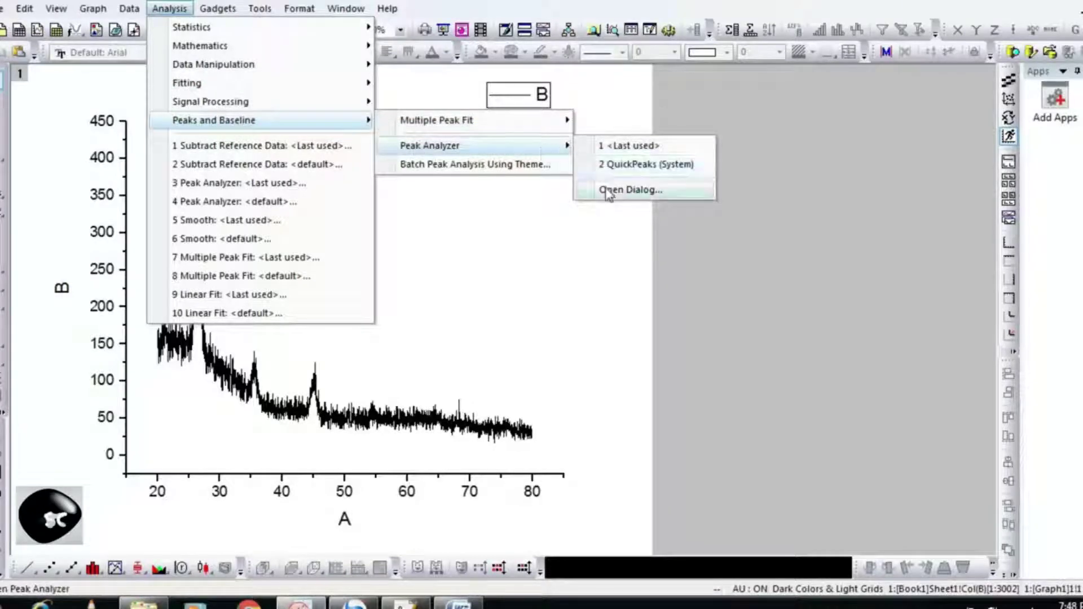
{"action": "left_click", "coordinate": [608, 191]}
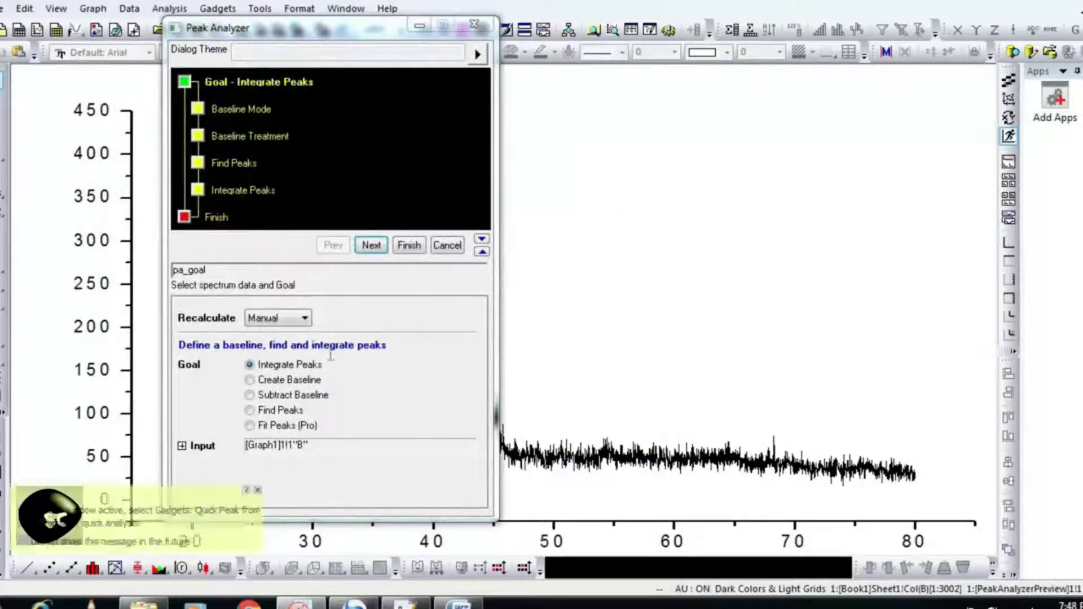
{"action": "left_click", "coordinate": [249, 381]}
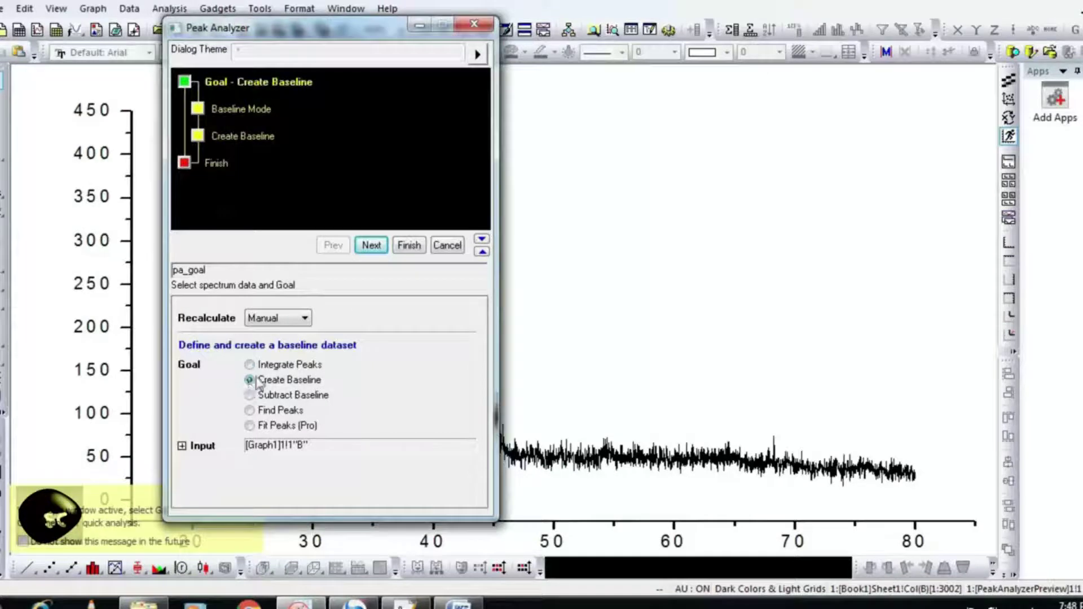
{"action": "left_click", "coordinate": [371, 246]}
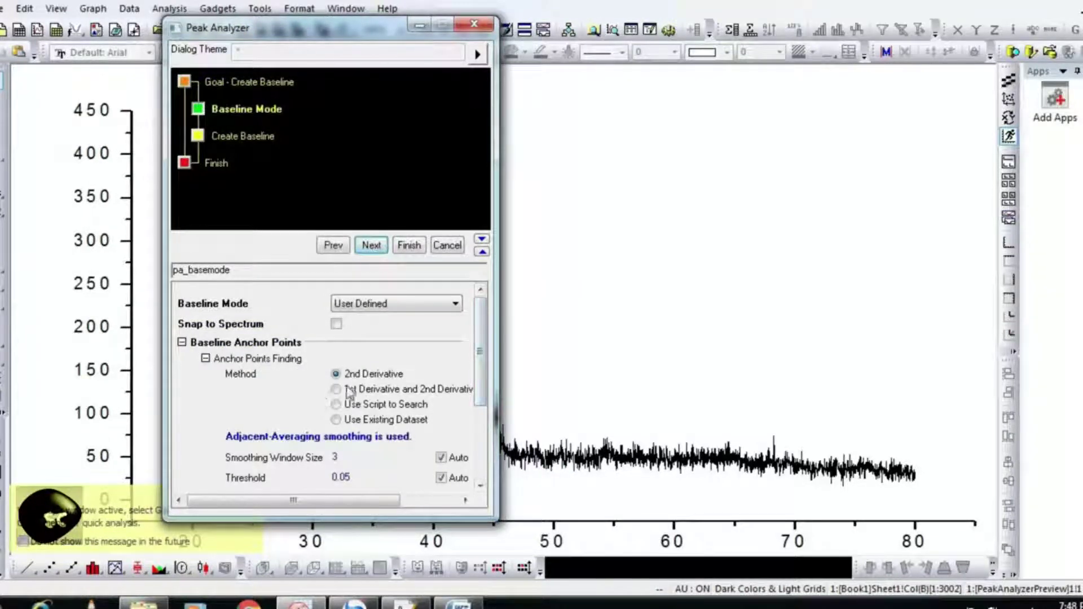
{"action": "left_click_drag", "start_coordinate": [480, 353], "coordinate": [479, 428]}
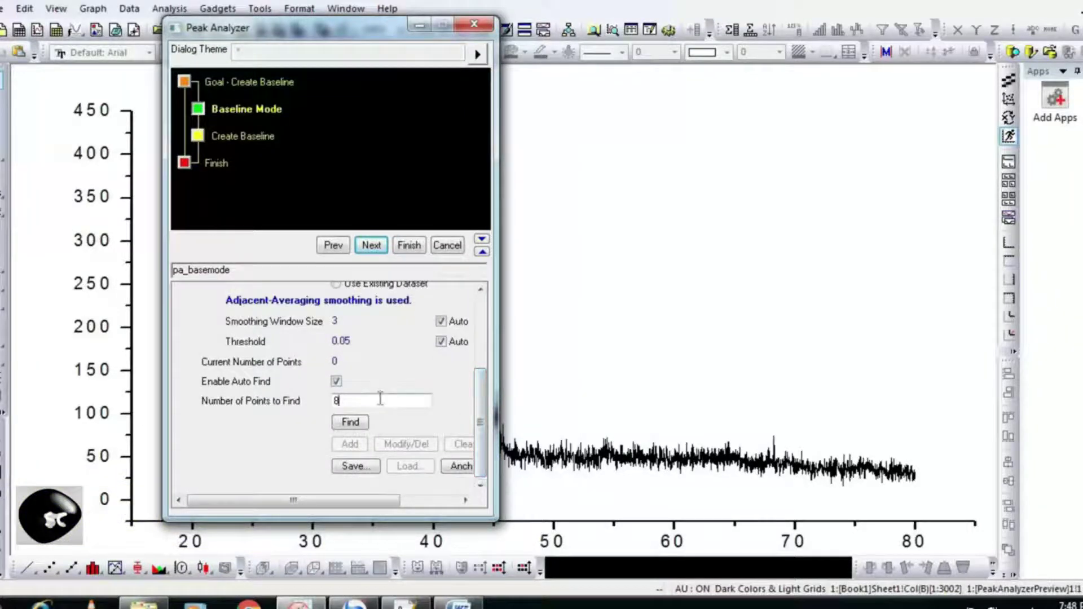
{"action": "left_click", "coordinate": [382, 399]}
Type 'You can select the data points according to your choice but it is better to keep under 20' in Word.
{"action": "left_click", "coordinate": [459, 603]}
{"action": "type", "text": "You can select the da"}
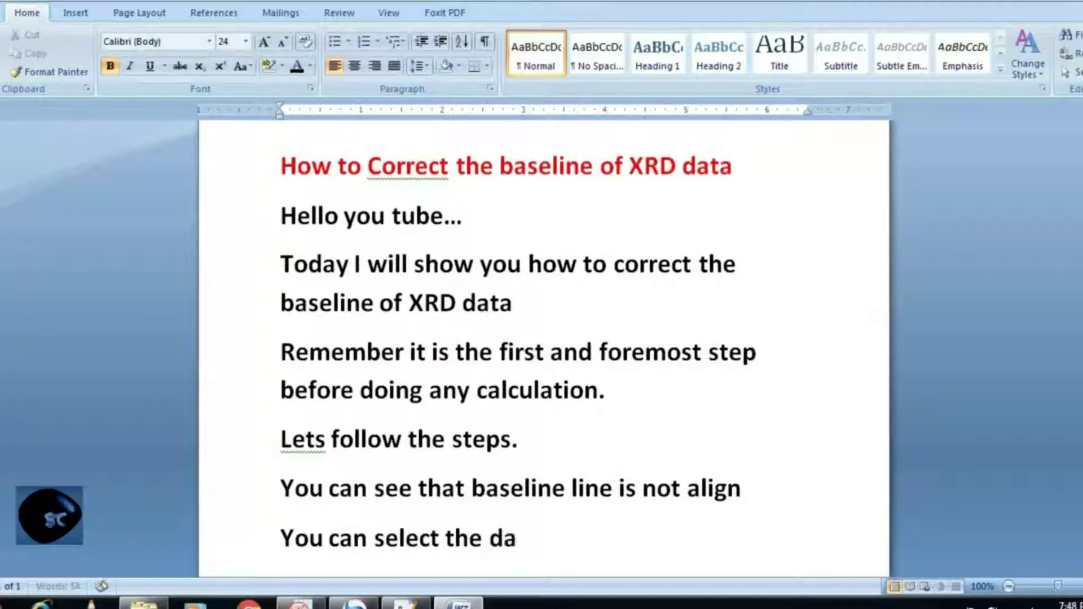
{"action": "type", "text": "ta points according to yo"}
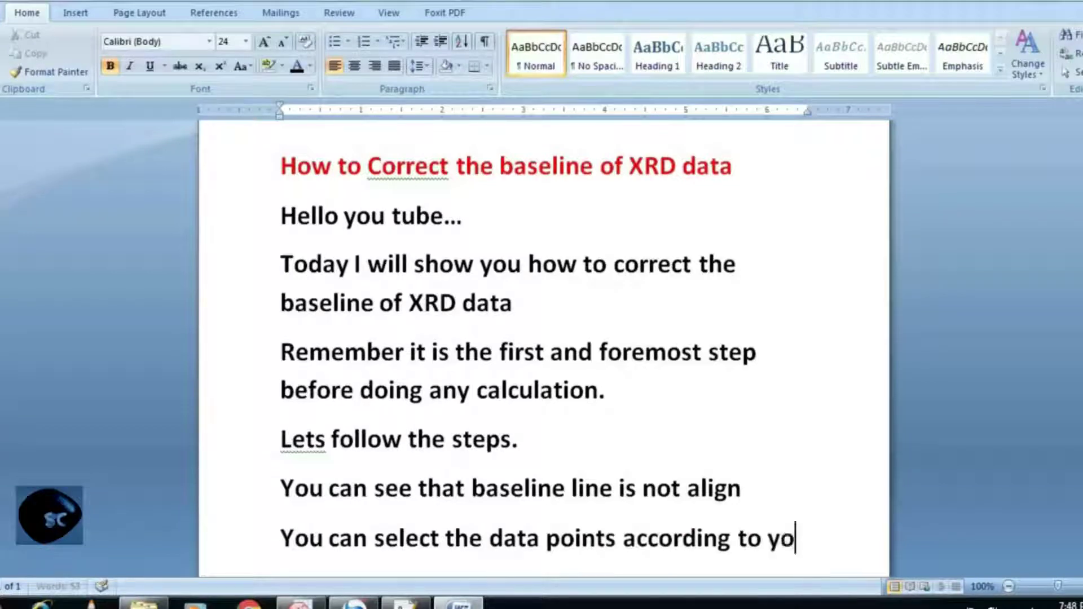
{"action": "type", "text": "ur schoice but it"}
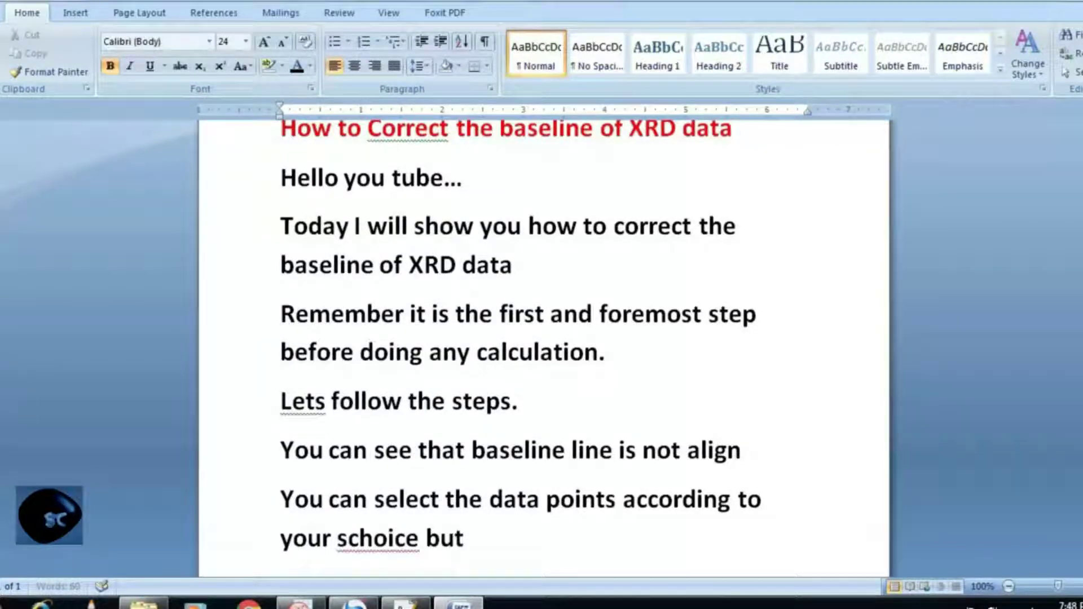
{"action": "left_click", "coordinate": [349, 536]}
{"action": "key", "text": "BackSpace"}
{"action": "left_click", "coordinate": [486, 537]}
{"action": "type", "text": "is better to keep under 20."}
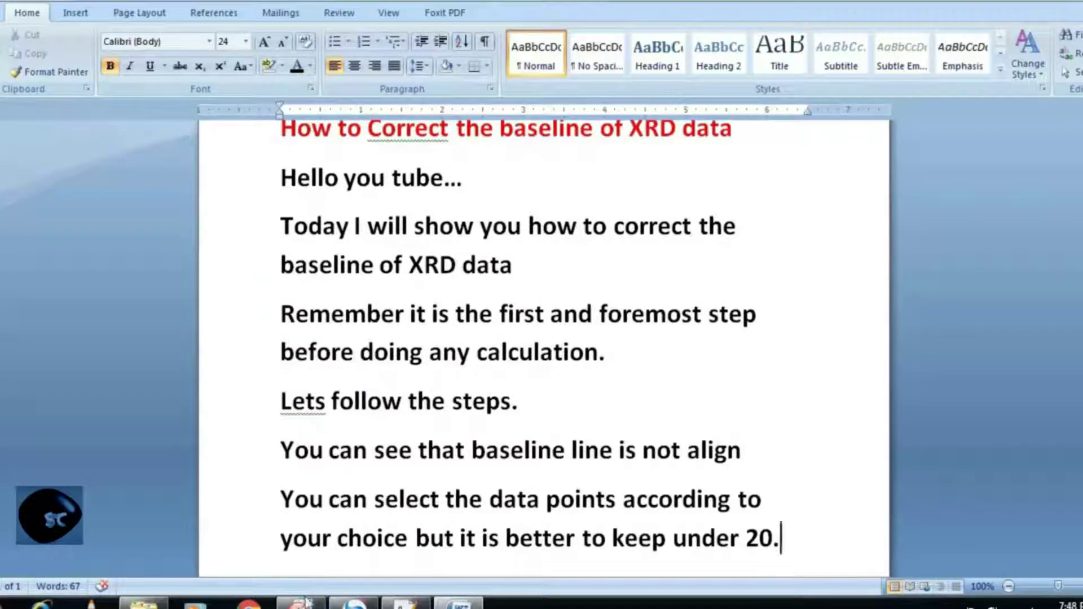
Advance Peak Analyzer to the Create Baseline step and move the dialog aside to reveal the anchored curve.
{"action": "left_click", "coordinate": [308, 603]}
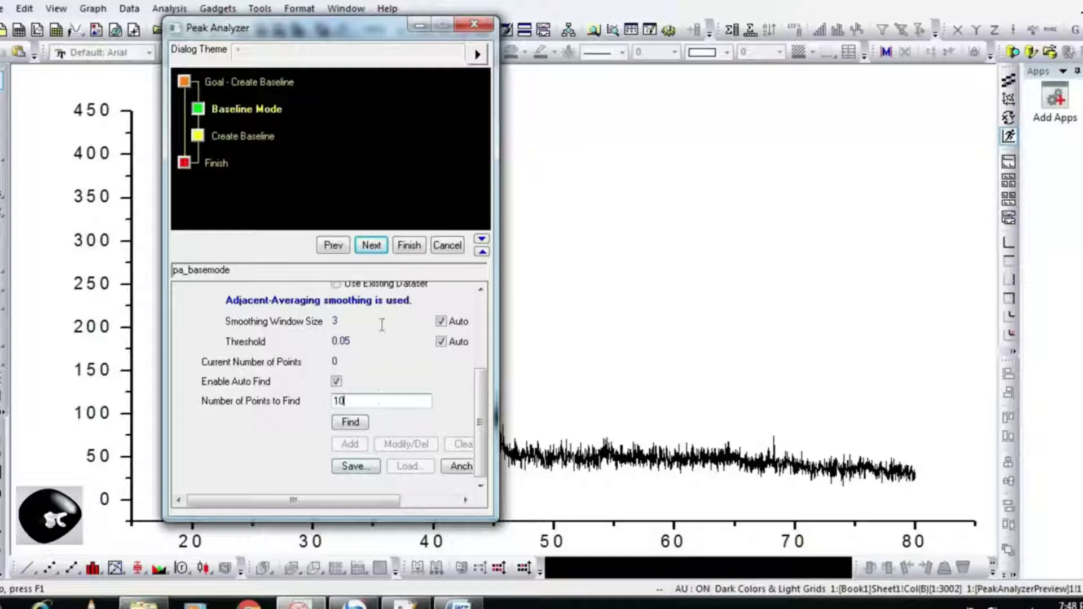
{"action": "left_click", "coordinate": [373, 245]}
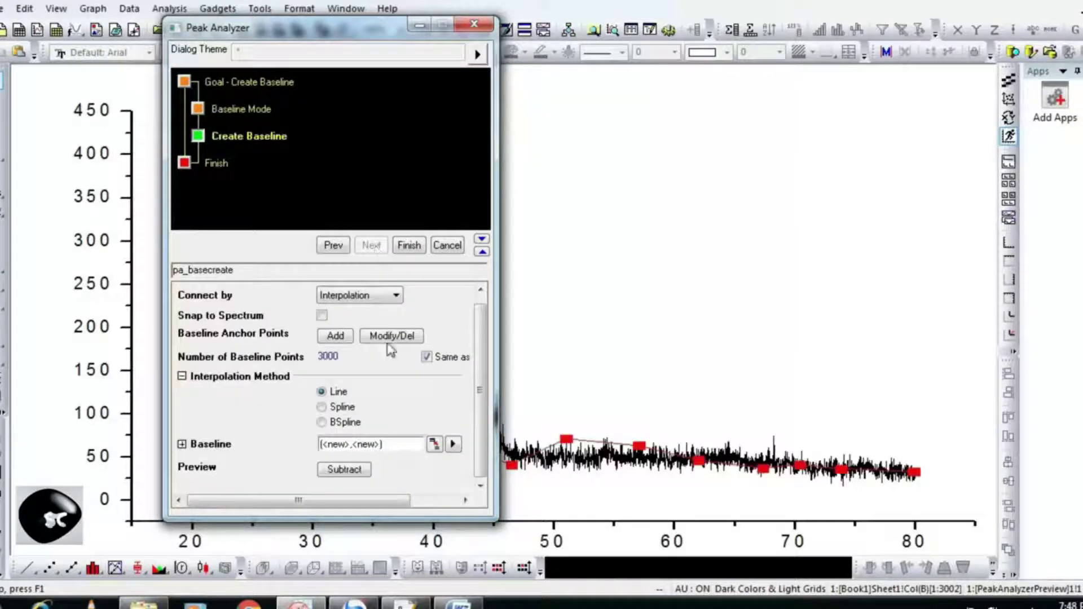
{"action": "mouse_move", "coordinate": [488, 14]}
{"action": "left_mouse_down"}
{"action": "mouse_move", "coordinate": [996, 3]}
{"action": "mouse_move", "coordinate": [1080, 96]}
{"action": "mouse_move", "coordinate": [850, 2]}
{"action": "mouse_move", "coordinate": [508, 18]}
{"action": "left_mouse_up"}
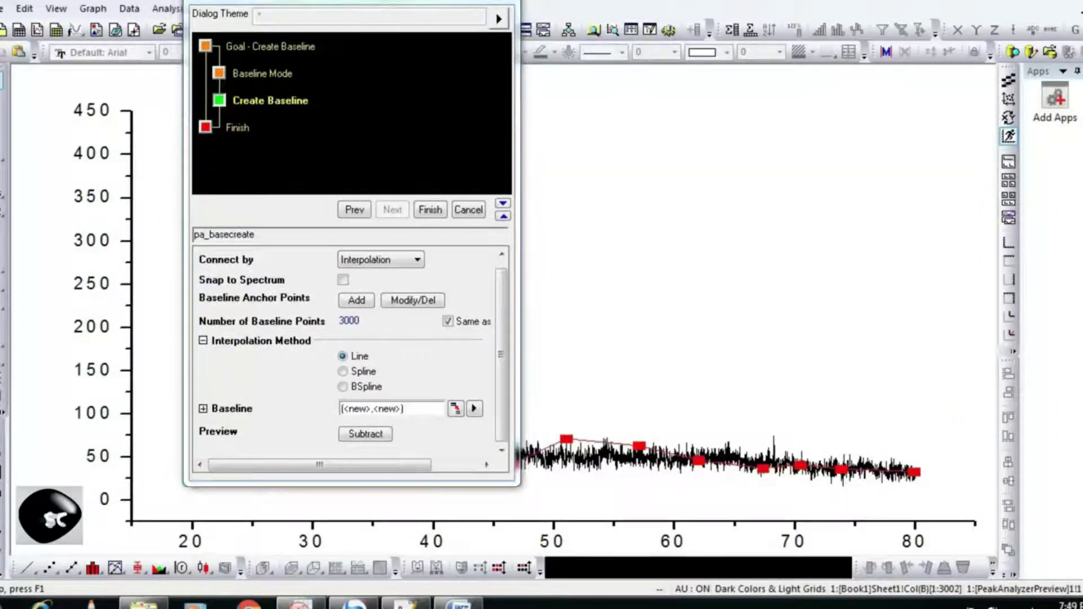
Type 'Some data points are not rightly aligned I will do manually for those points' in Word.
{"action": "left_click", "coordinate": [461, 603]}
{"action": "type", "text": "Some data pon"}
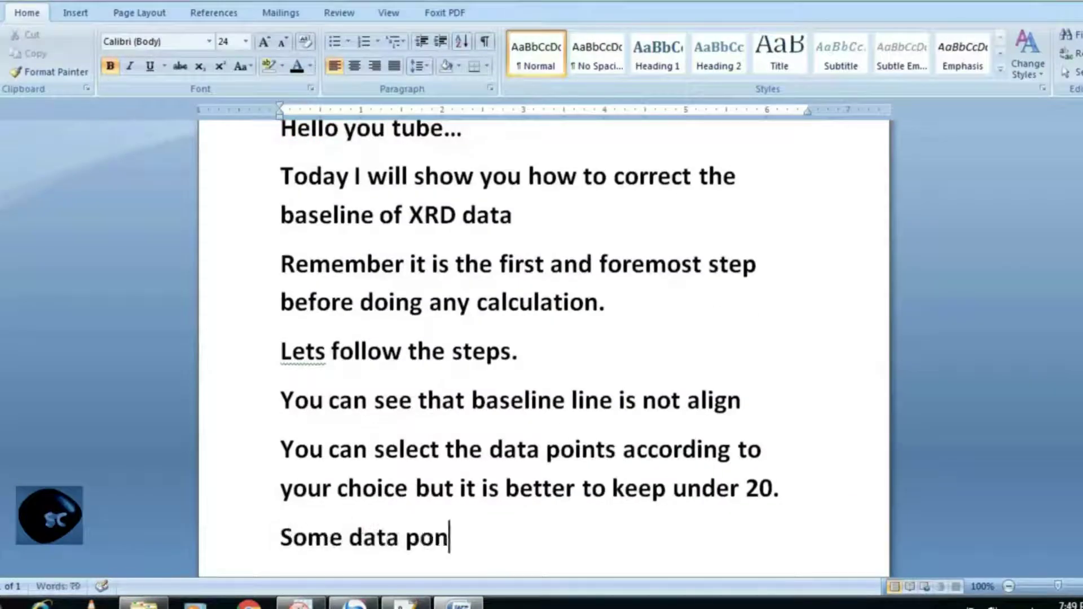
{"action": "key", "text": "BackSpace"}
{"action": "type", "text": "ints are not r"}
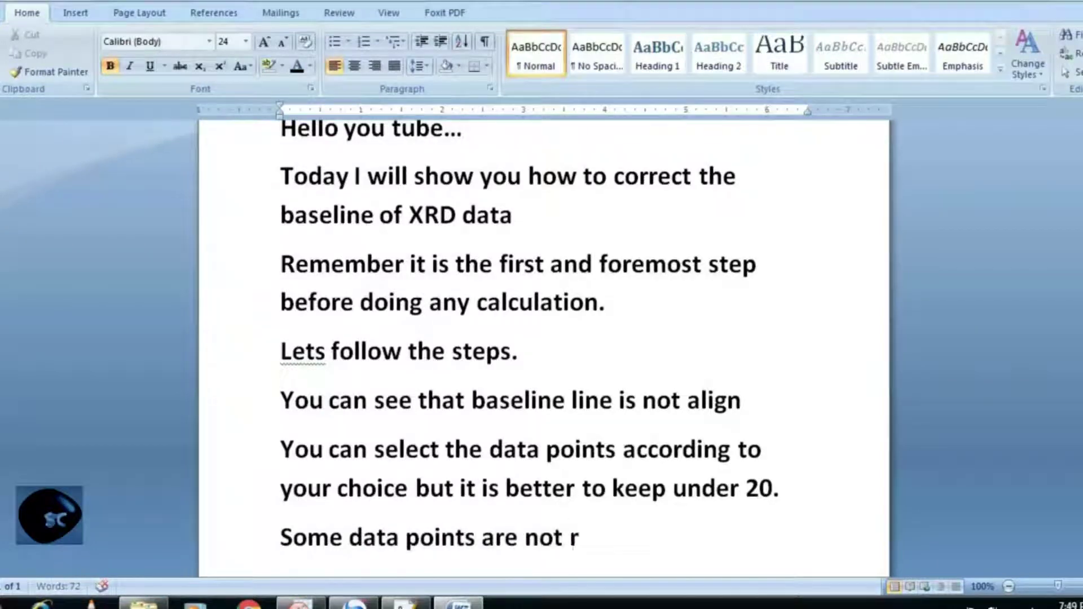
{"action": "type", "text": "ighlty aligned "}
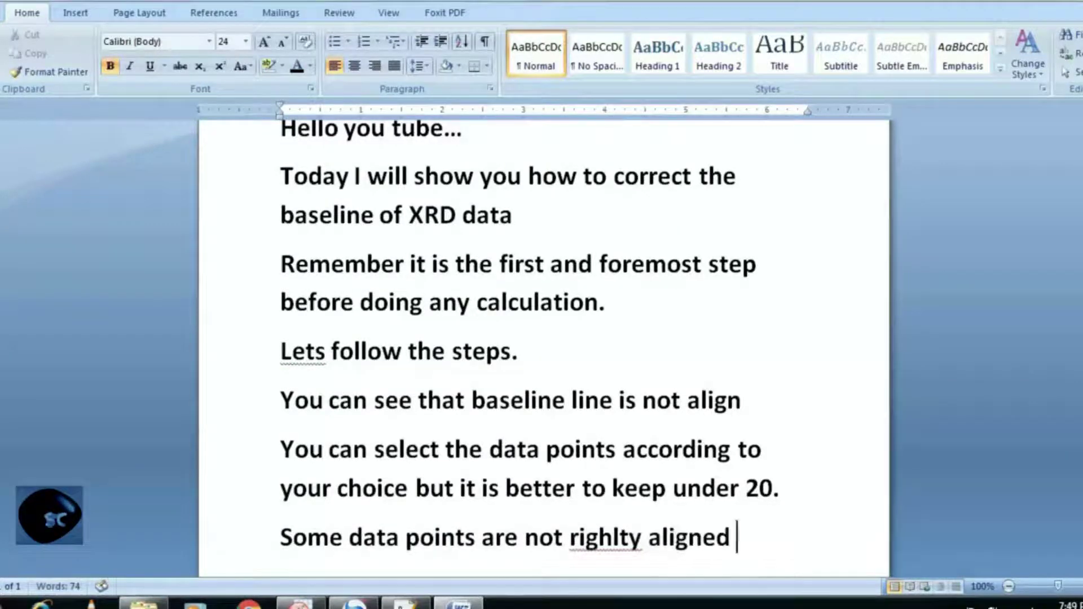
{"action": "type", "text": "I will do manually fo"}
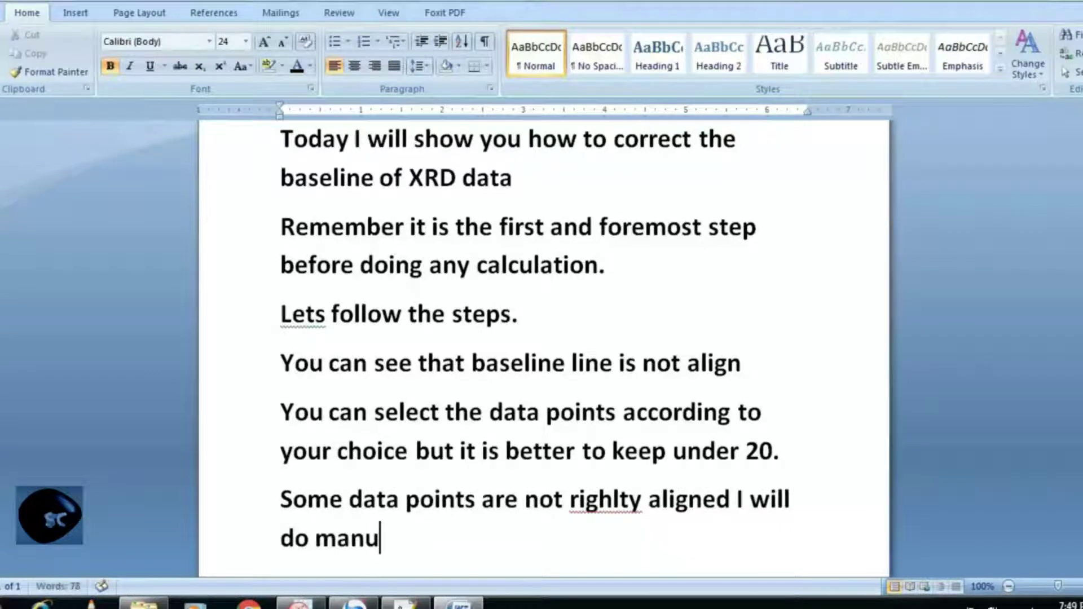
{"action": "type", "text": "r those poin"}
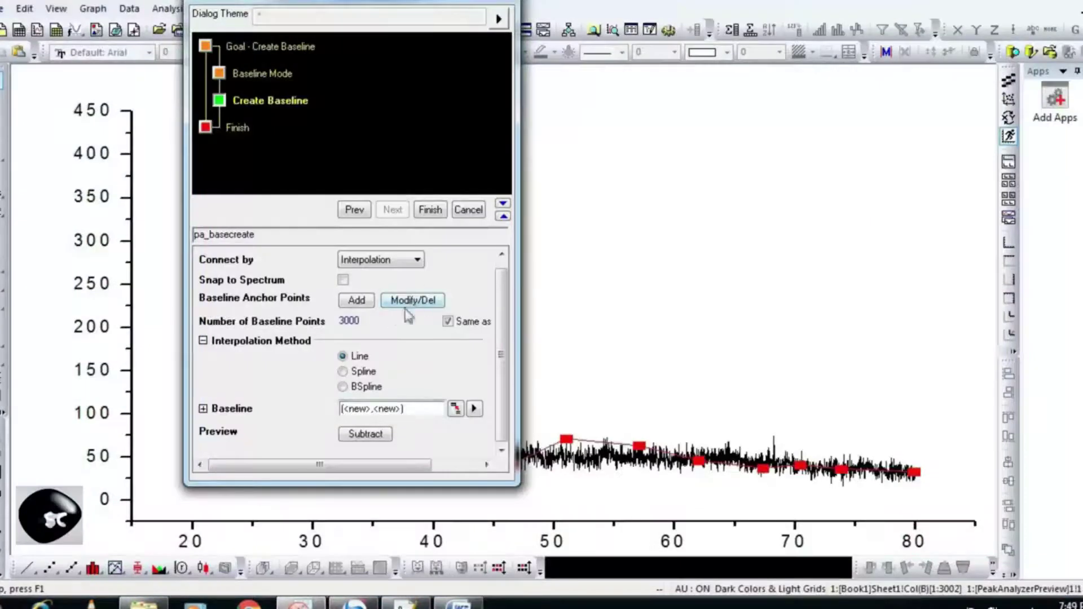
Start editing anchors and move the first anchor and the one near 40 onto the curve.
{"action": "left_click", "coordinate": [412, 301]}
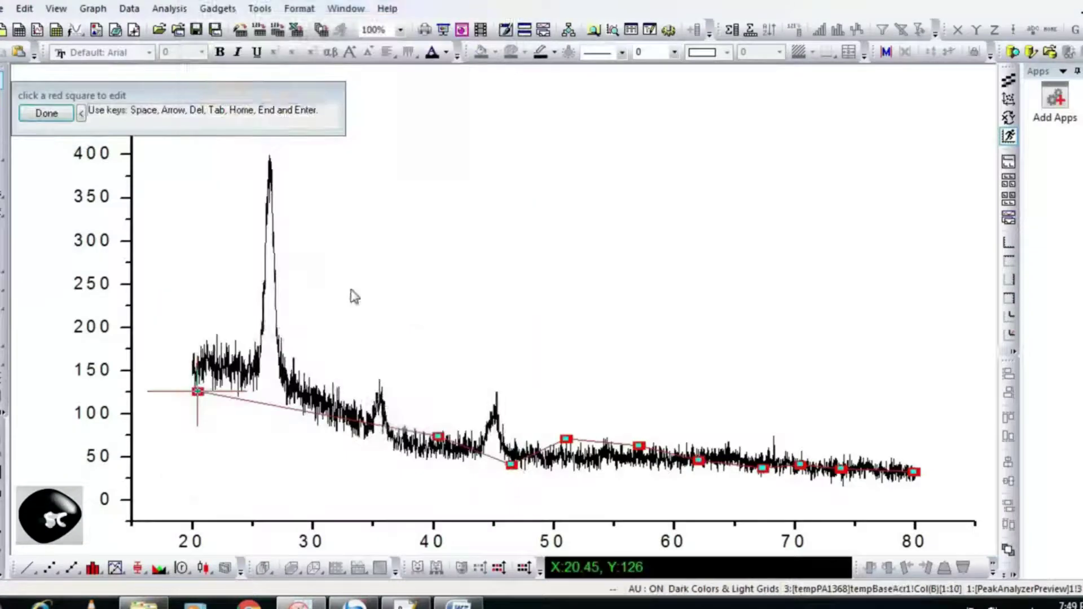
{"action": "left_click", "coordinate": [198, 391]}
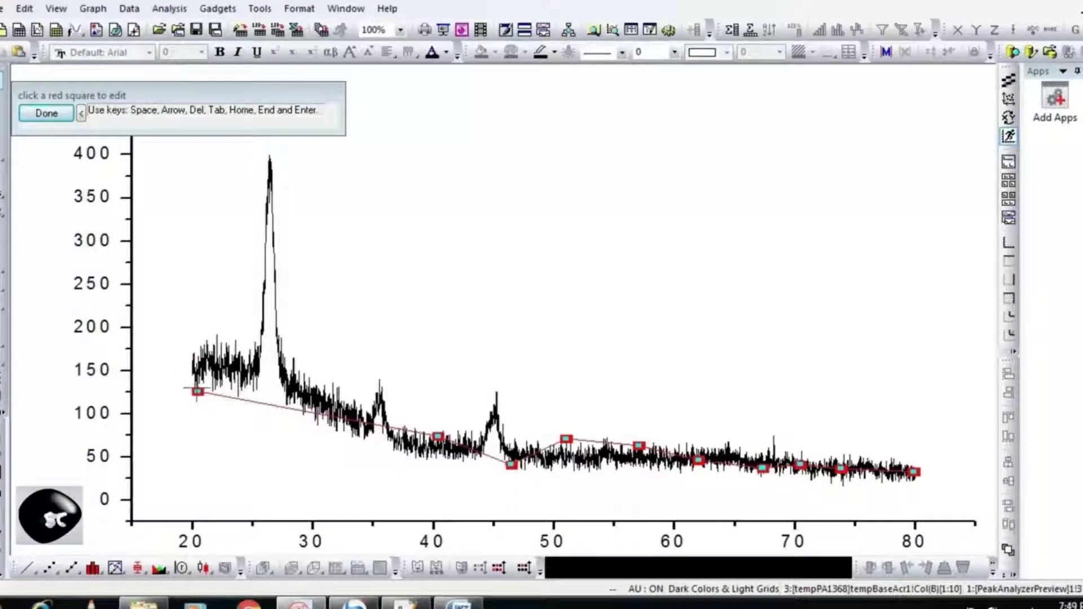
{"action": "left_click", "coordinate": [198, 392]}
{"action": "left_click_drag", "start_coordinate": [197, 391], "coordinate": [196, 387]}
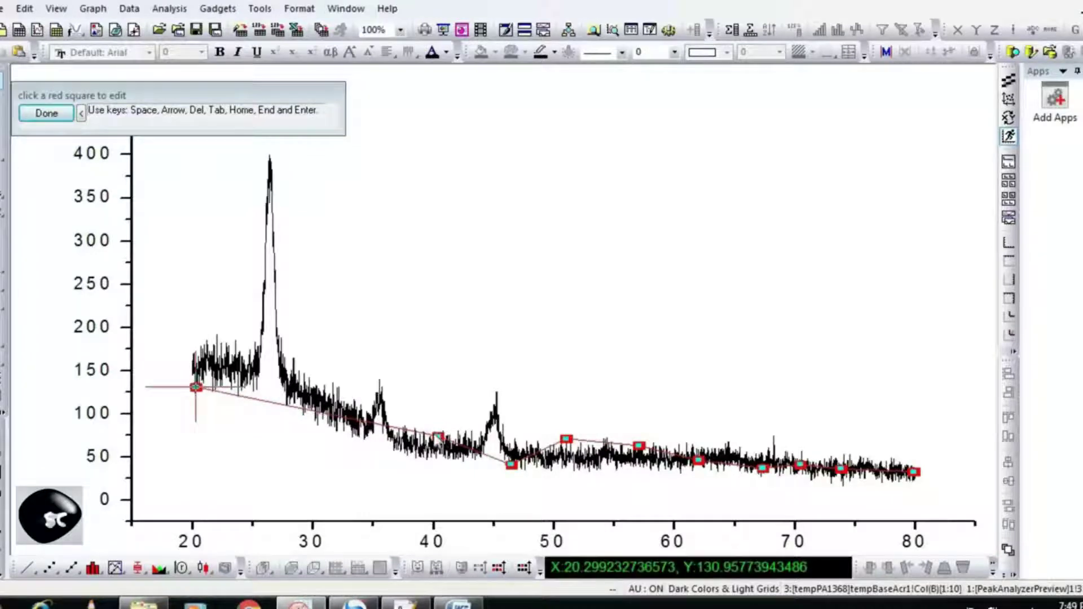
{"action": "left_click_drag", "start_coordinate": [438, 437], "coordinate": [436, 450]}
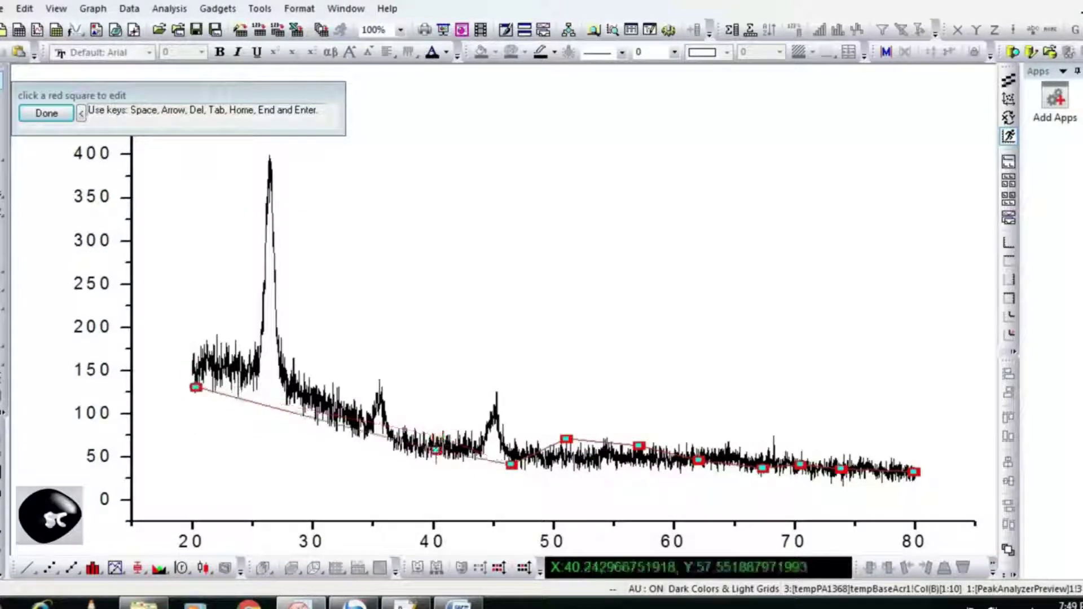
Lower the baseline anchors near 51 and 57 down onto the data curve.
{"action": "left_click", "coordinate": [566, 439]}
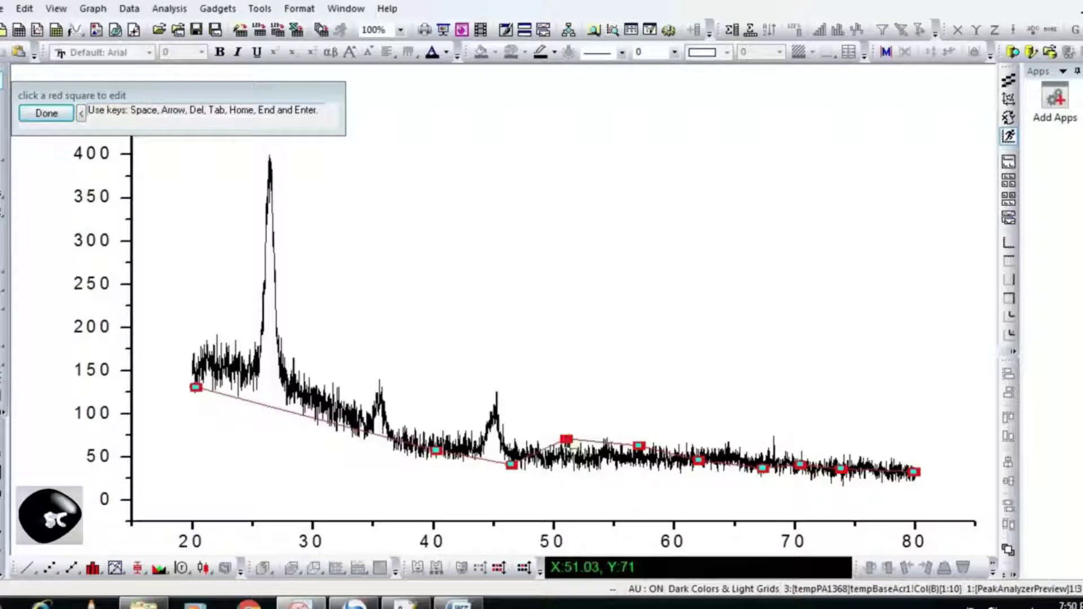
{"action": "left_click_drag", "start_coordinate": [566, 439], "coordinate": [568, 464]}
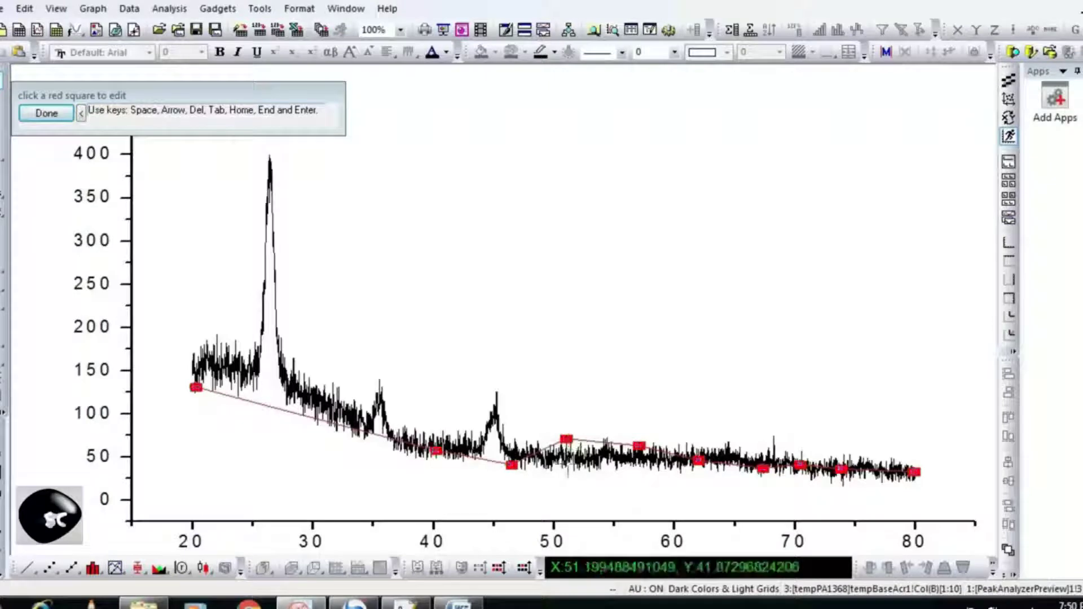
{"action": "left_click", "coordinate": [638, 446]}
{"action": "left_click_drag", "start_coordinate": [638, 445], "coordinate": [639, 458]}
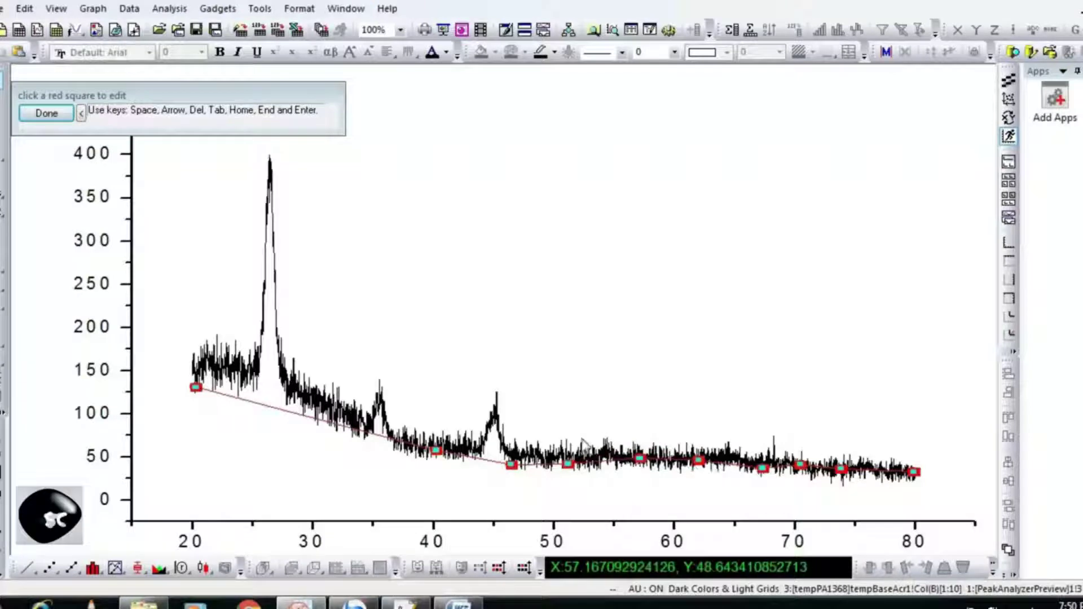
Add 'Rest looks good' to the Word notes and return to the Origin graph.
{"action": "left_click", "coordinate": [460, 603]}
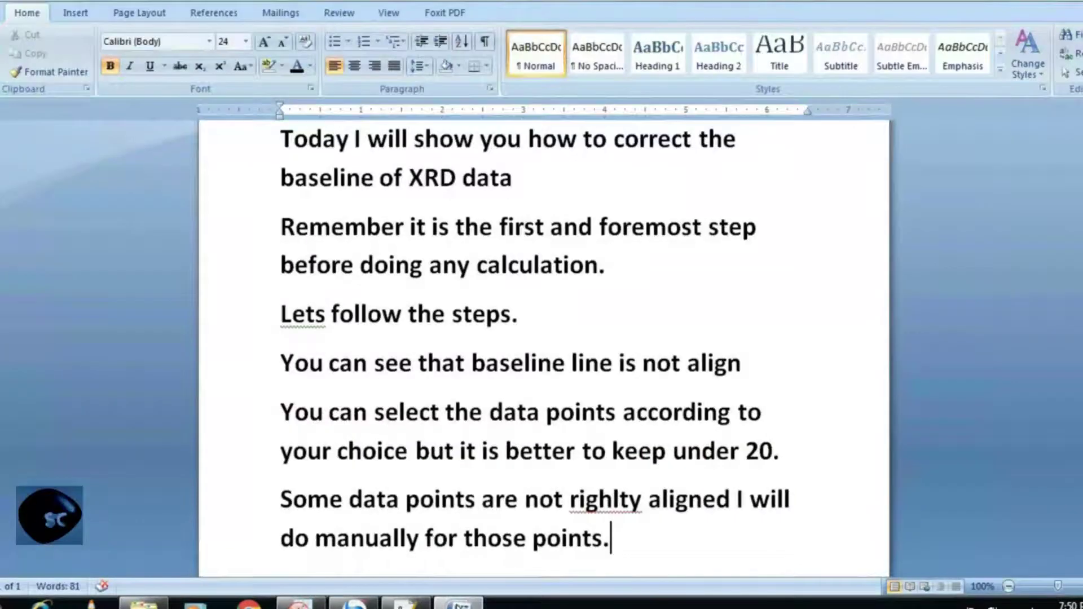
{"action": "scroll", "coordinate": [541, 338], "scroll_direction": "down", "scroll_amount": 1}
{"action": "type", "text": "Rest lo"}
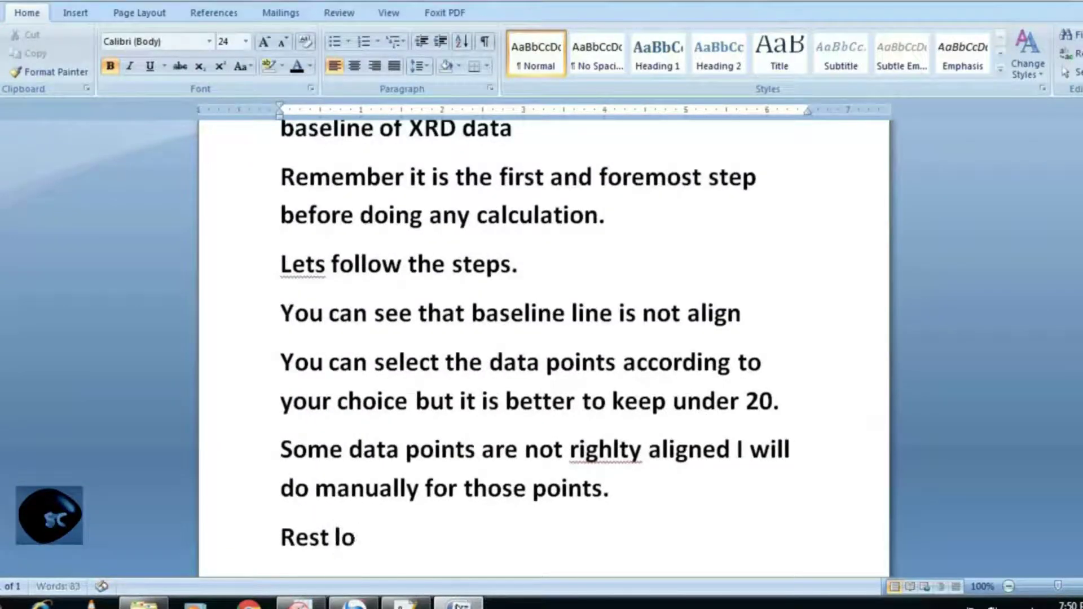
{"action": "type", "text": "oks good"}
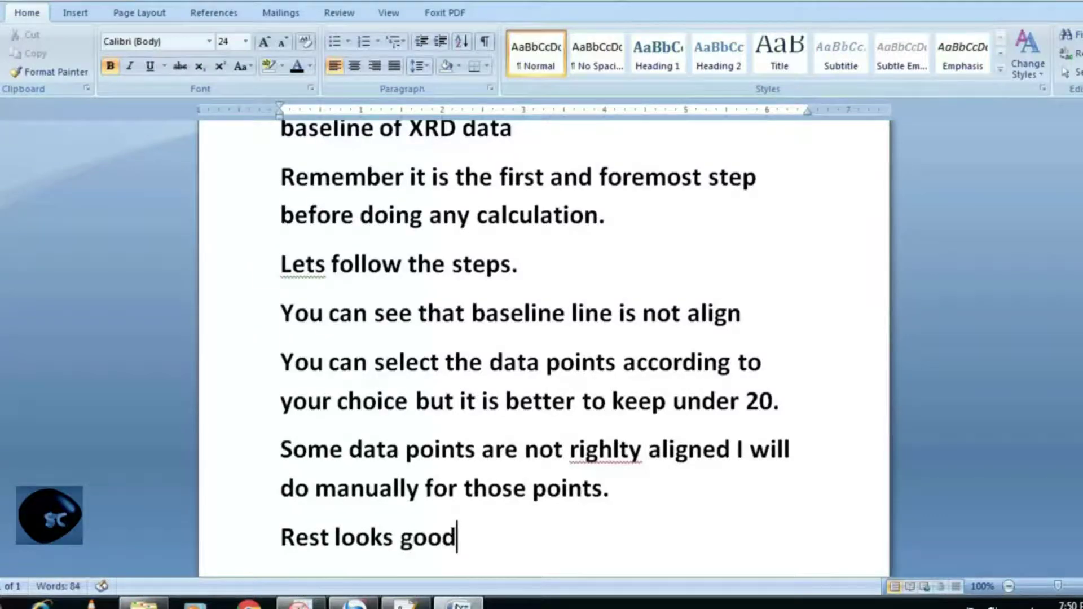
{"action": "left_click", "coordinate": [300, 604]}
Click Done and Finish so the graph gains the Baseline of B curve, then open Analysis.
{"action": "left_click", "coordinate": [60, 115]}
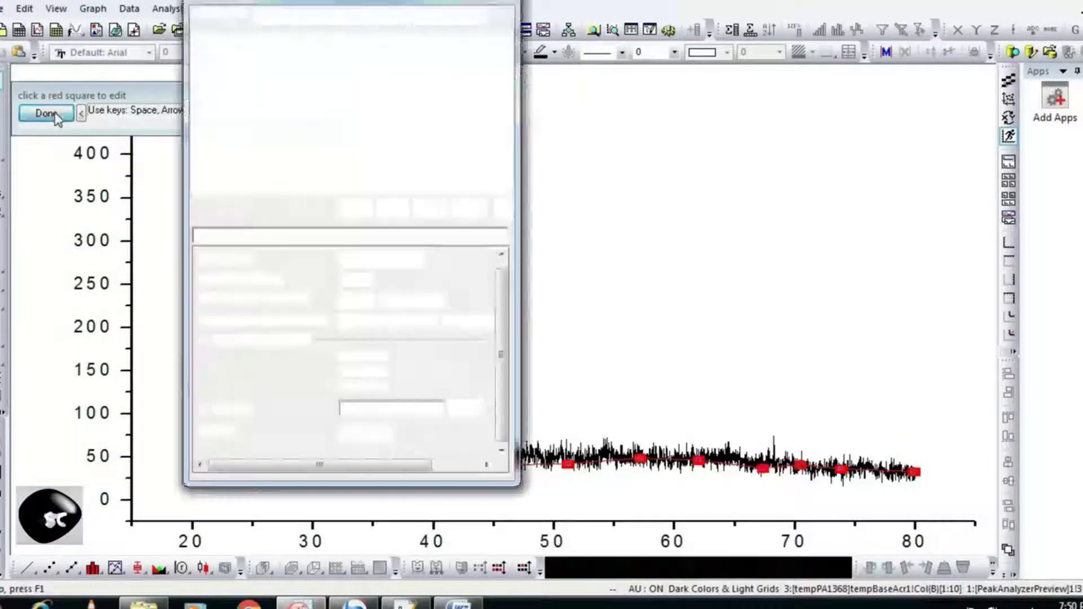
{"action": "left_click", "coordinate": [432, 215]}
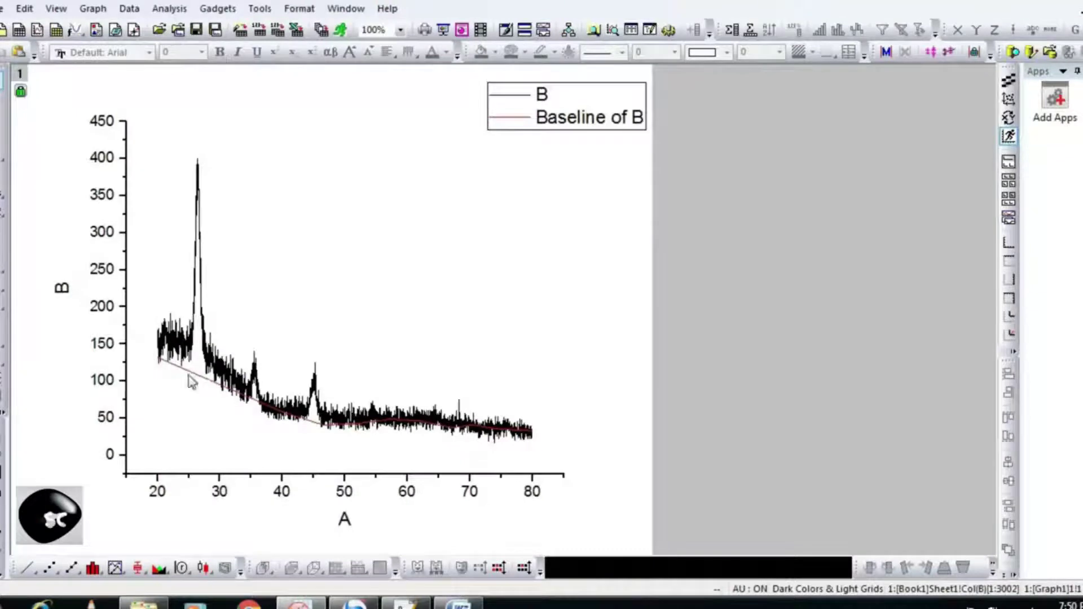
{"action": "left_click", "coordinate": [169, 8]}
Run Subtract Reference Data on B with Plot(2): Baseline of B as the reference.
{"action": "mouse_move", "coordinate": [242, 67]}
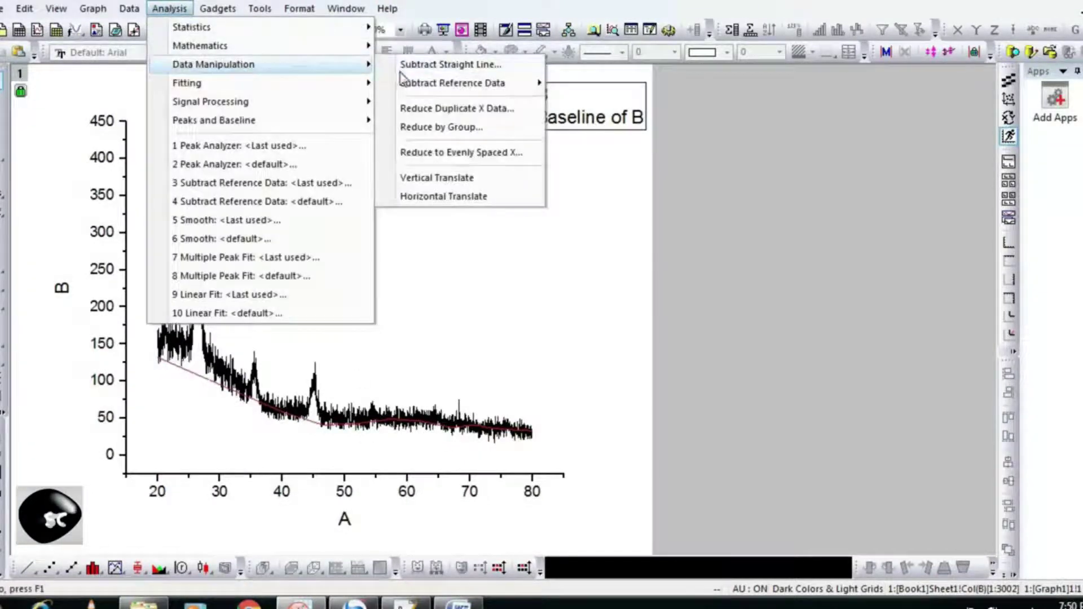
{"action": "mouse_move", "coordinate": [431, 91]}
{"action": "left_click", "coordinate": [578, 105]}
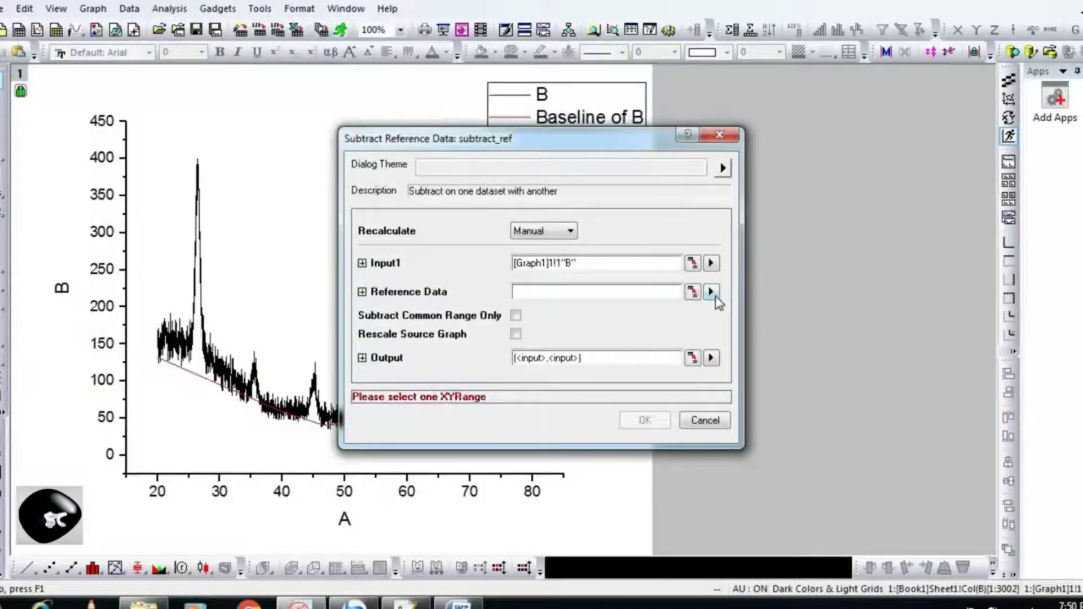
{"action": "left_click", "coordinate": [712, 293]}
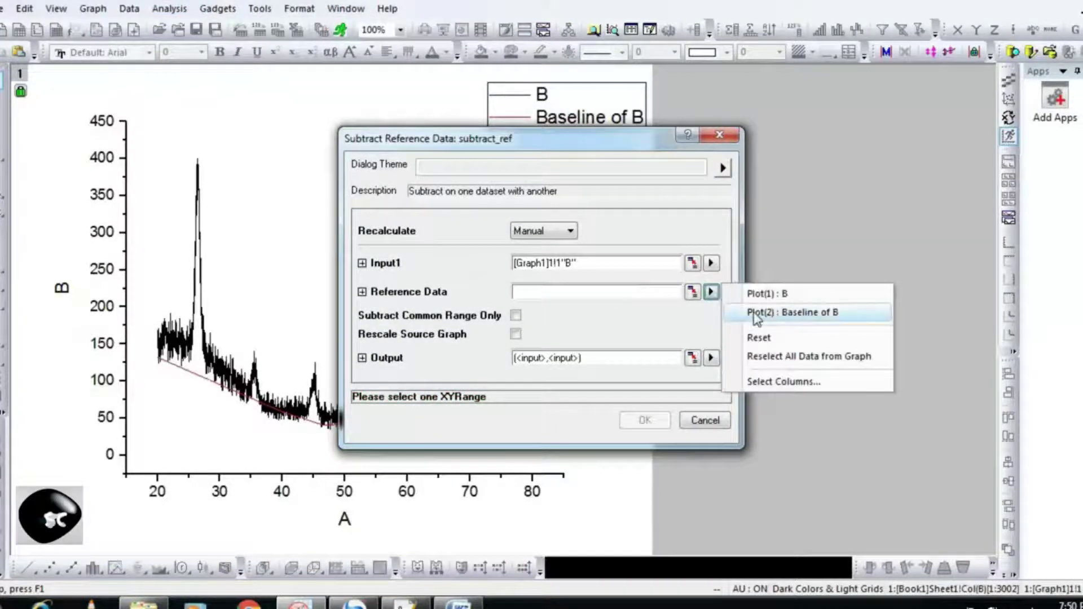
{"action": "left_click", "coordinate": [756, 313]}
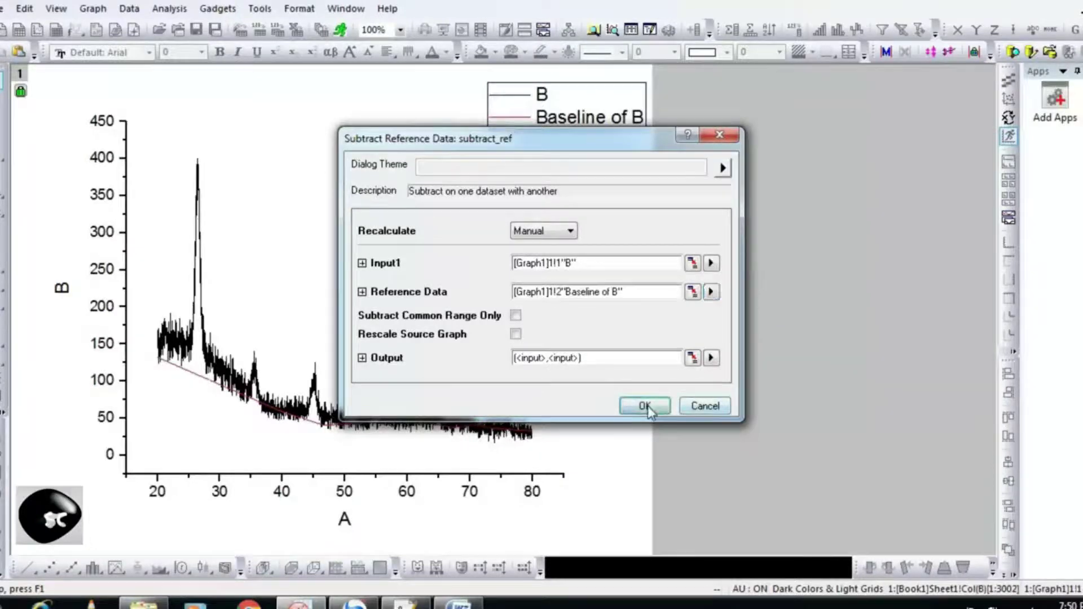
{"action": "left_click", "coordinate": [647, 406]}
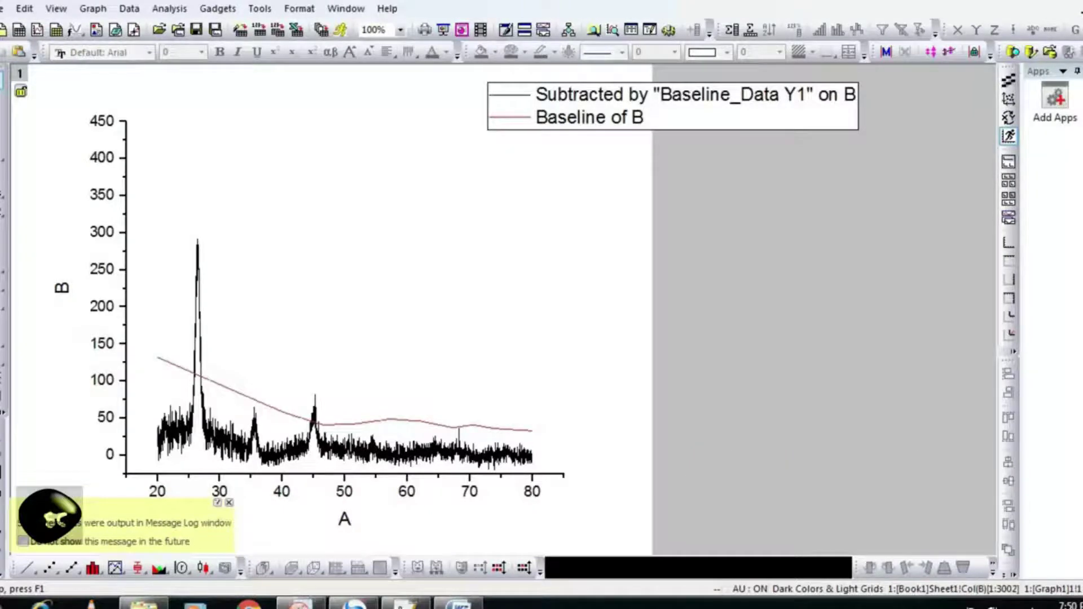
Add 'Now you can see that it has been corrected.' on a new line below 'Rest looks good' in Word, then return to Origin.
{"action": "key", "text": "alt+Tab"}
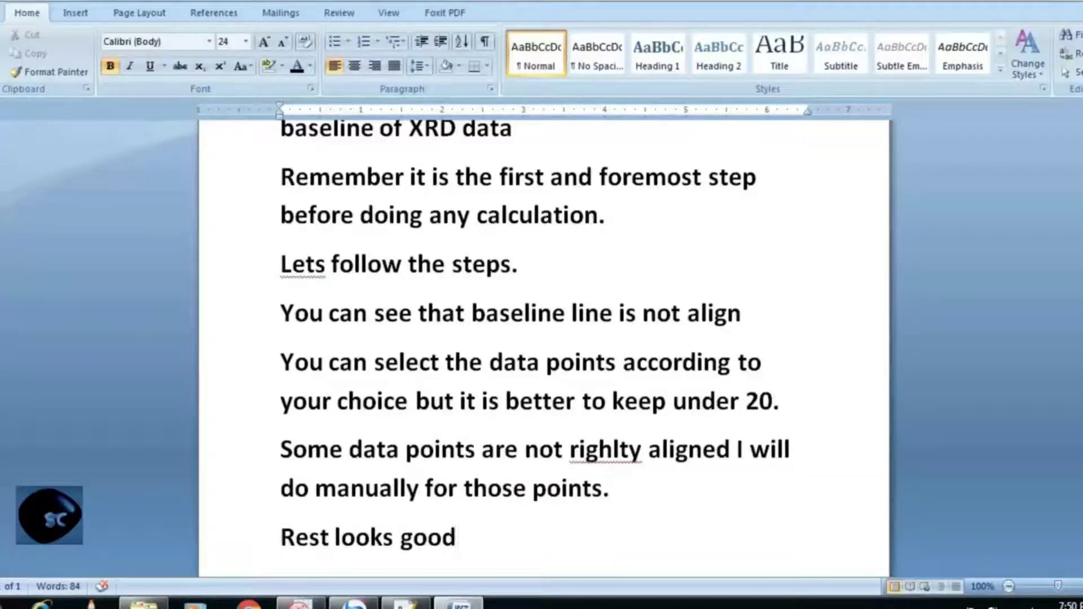
{"action": "key", "text": "Return"}
{"action": "type", "text": "now uou ce"}
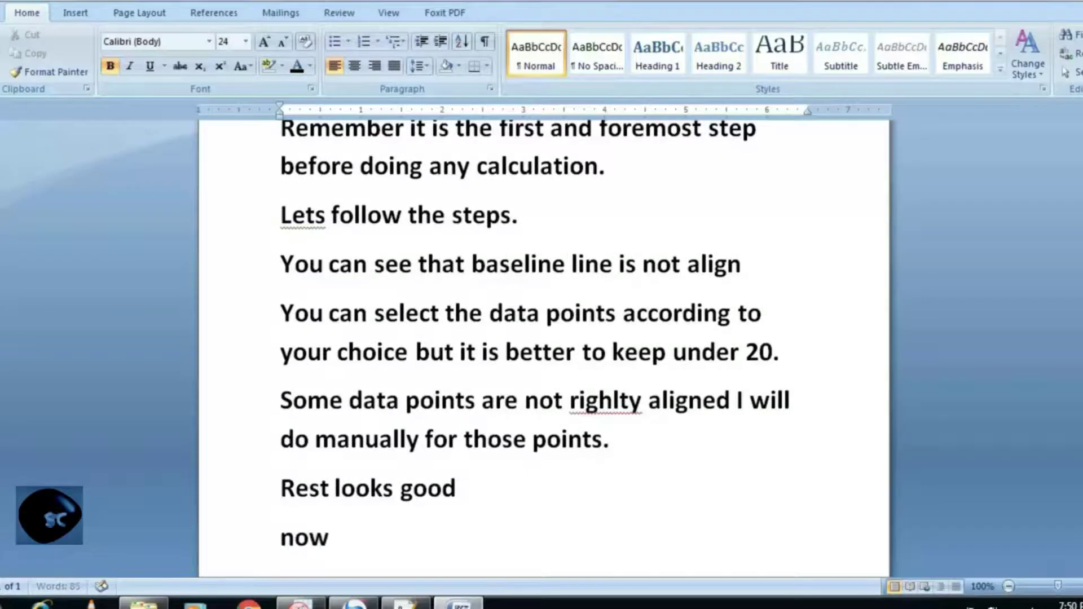
{"action": "key", "text": "BackSpace"}
{"action": "type", "text": "an see"}
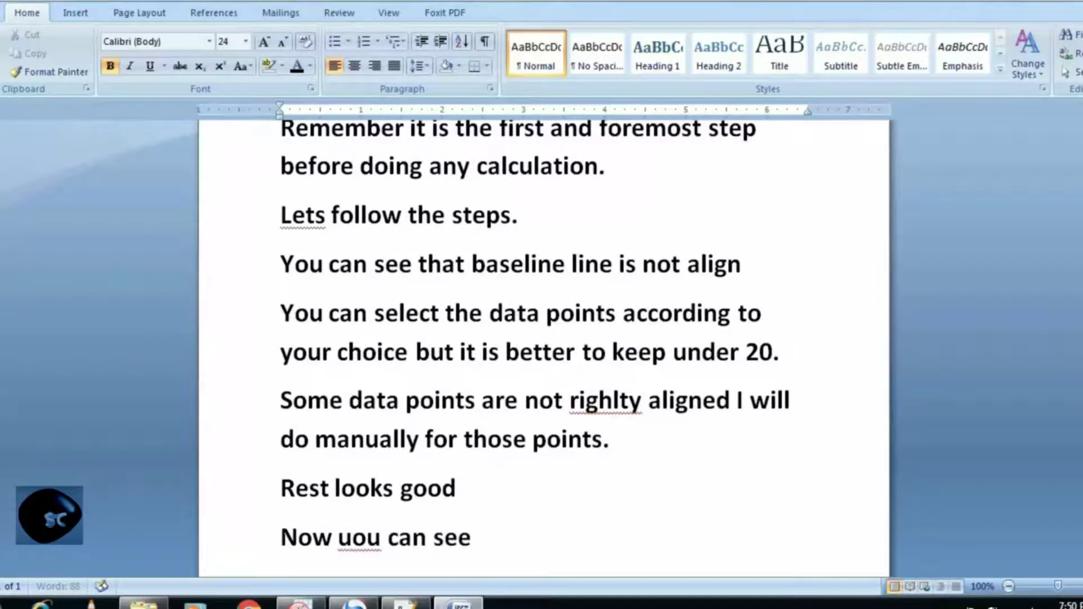
{"action": "type", "text": " that it has"}
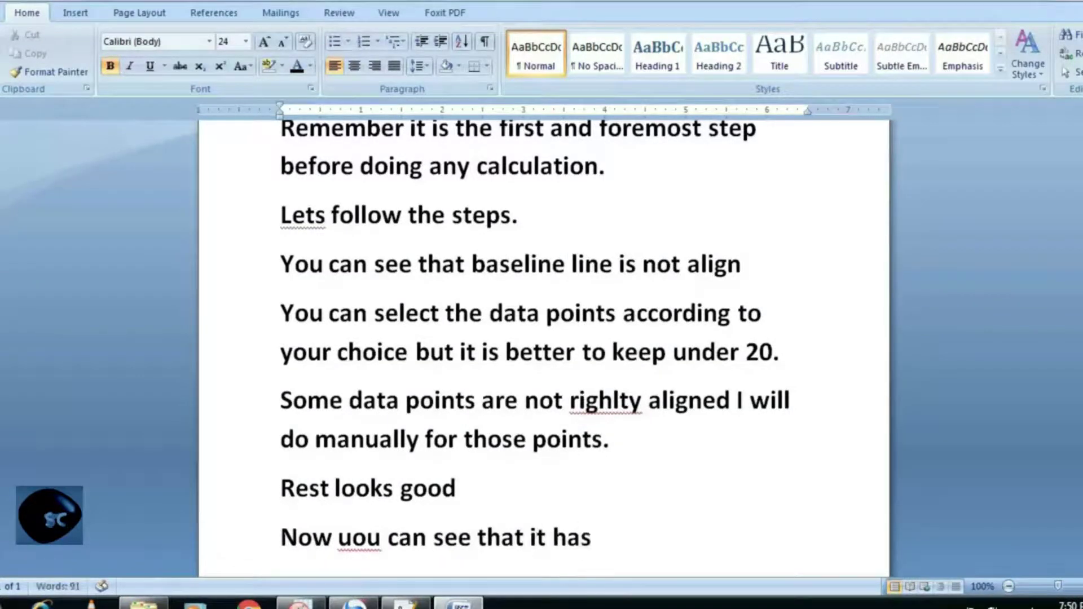
{"action": "type", "text": " been correcte"}
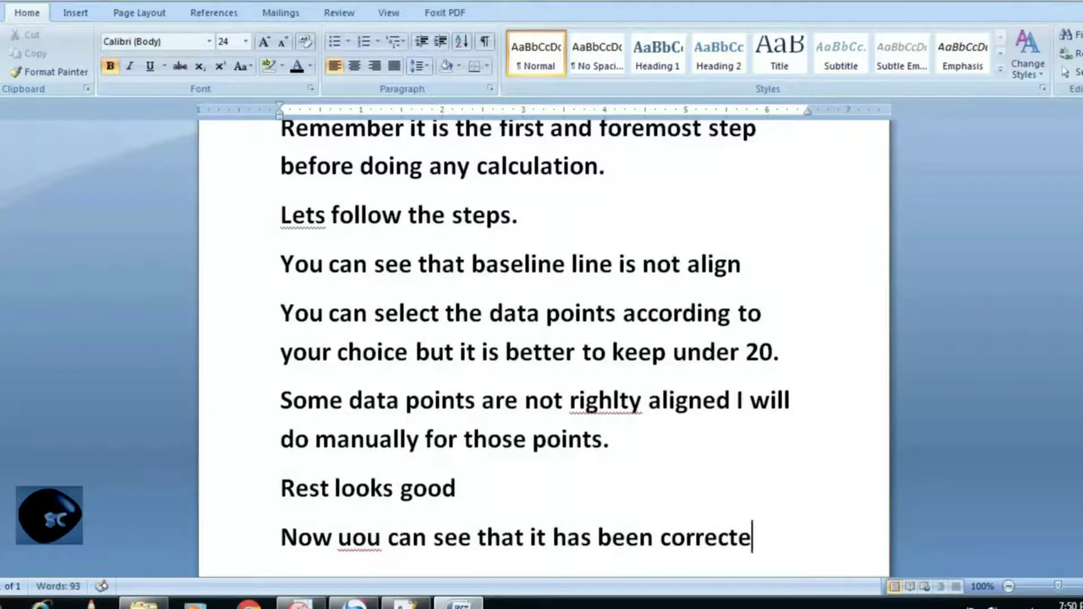
{"action": "type", "text": "d."}
{"action": "left_click", "coordinate": [333, 603]}
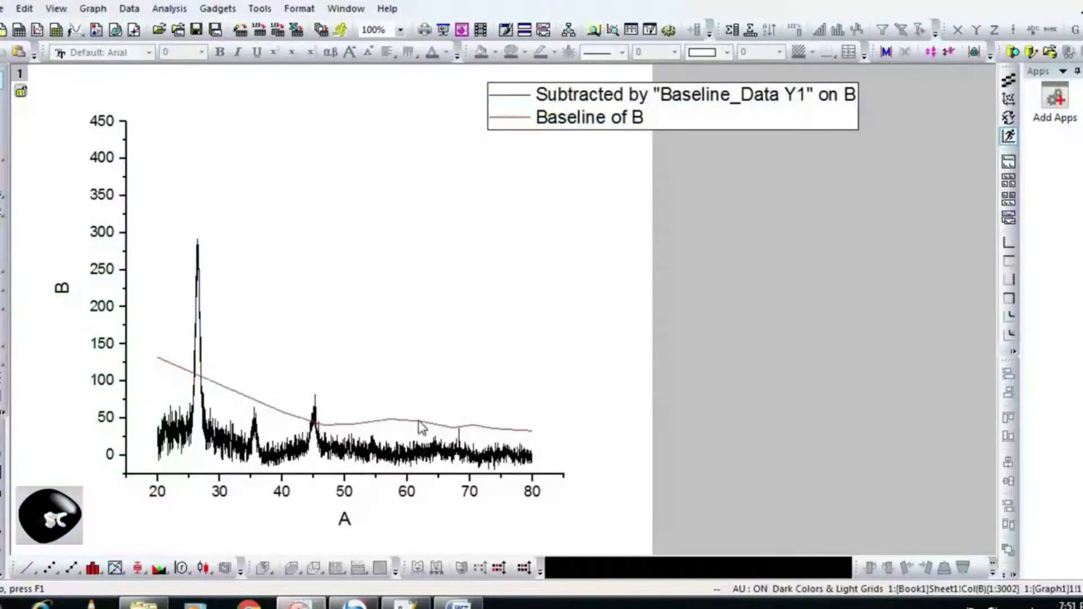
Hide the Baseline of B curve in Plot Details so only the corrected pattern shows, then select the legend.
{"action": "double_click", "coordinate": [424, 431]}
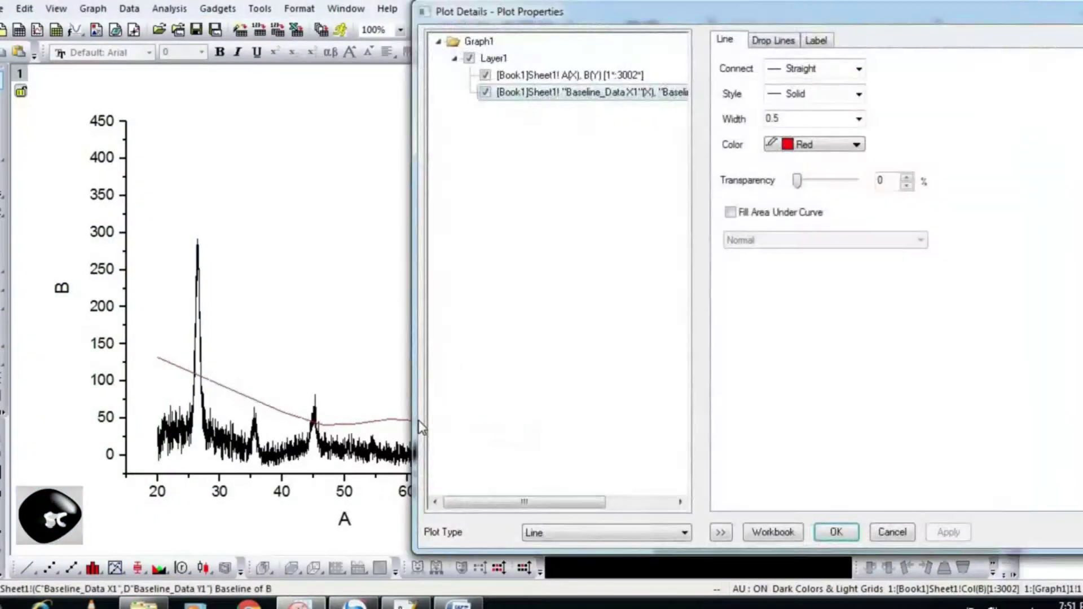
{"action": "left_click", "coordinate": [485, 94]}
{"action": "left_click", "coordinate": [948, 532]}
{"action": "left_click", "coordinate": [837, 532]}
{"action": "left_click", "coordinate": [730, 103]}
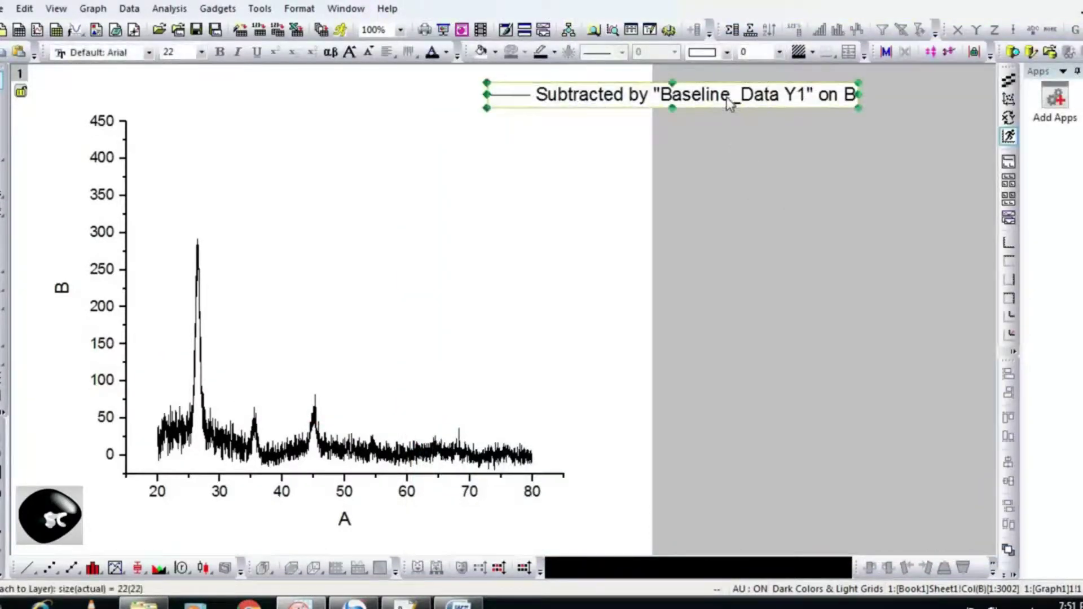